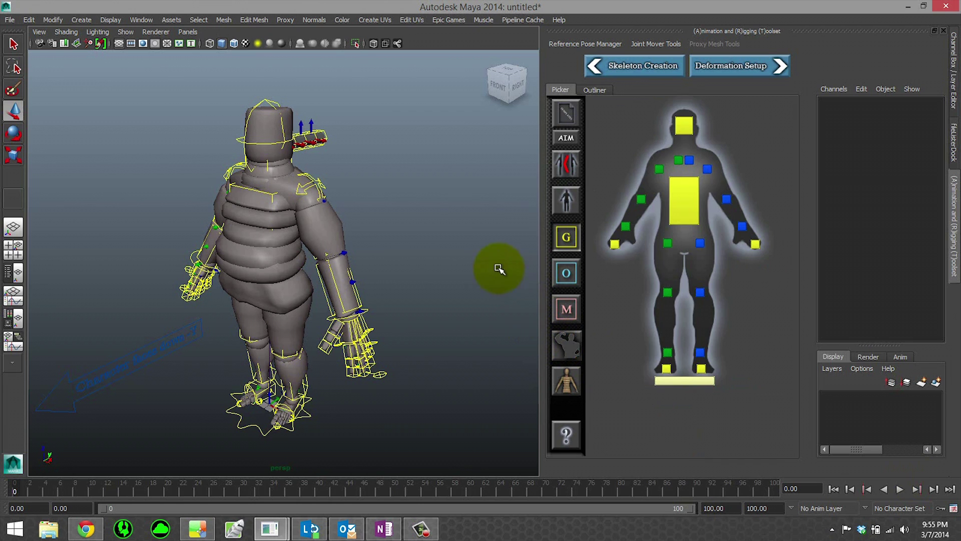
- Proceed to the deformation setup and create a rig pose, accepting the tool's offer to put the character in a T-pose
{"action": "left_click_drag", "start_coordinate": [204, 140], "coordinate": [275, 210], "text": "alt"}
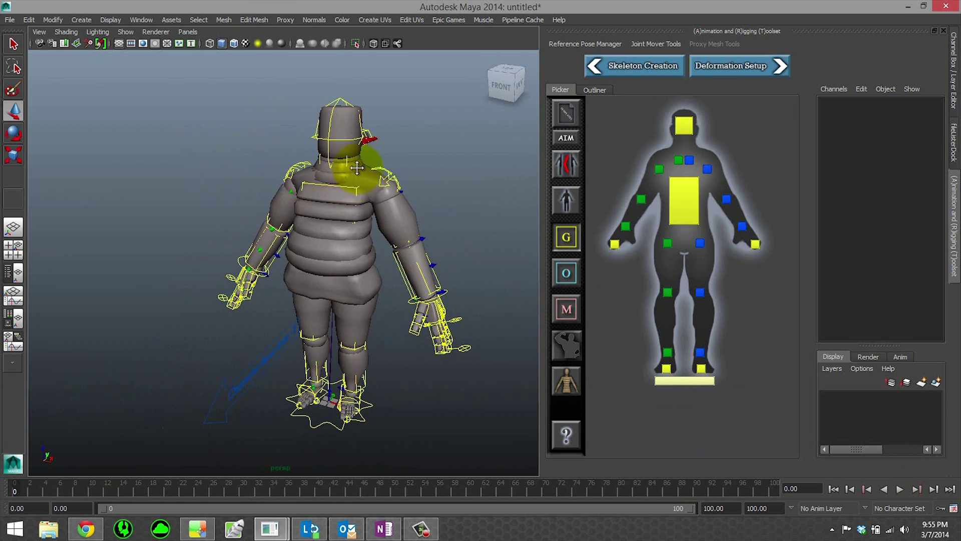
{"action": "left_click_drag", "start_coordinate": [364, 161], "coordinate": [391, 150], "text": "alt"}
{"action": "left_click_drag", "start_coordinate": [446, 194], "coordinate": [476, 180], "text": "alt"}
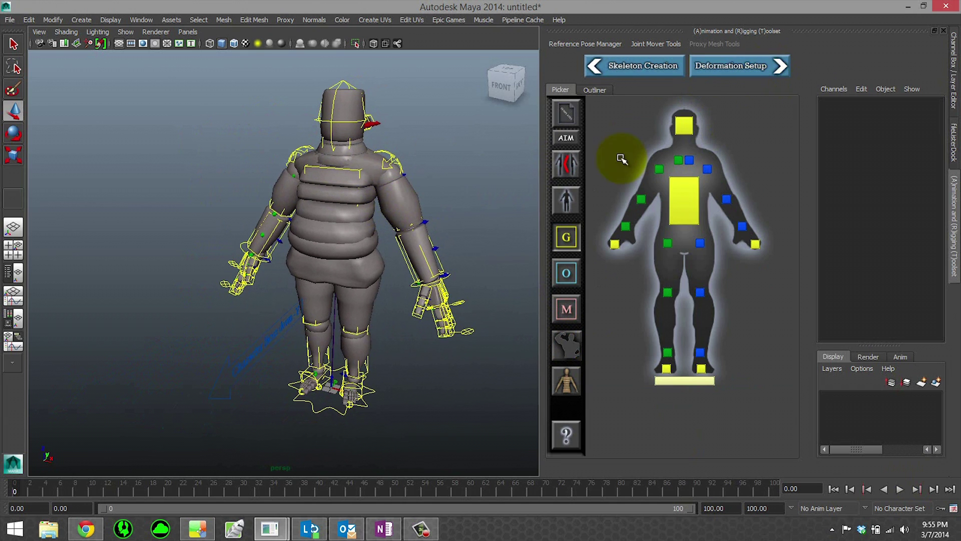
{"action": "left_click", "coordinate": [778, 66]}
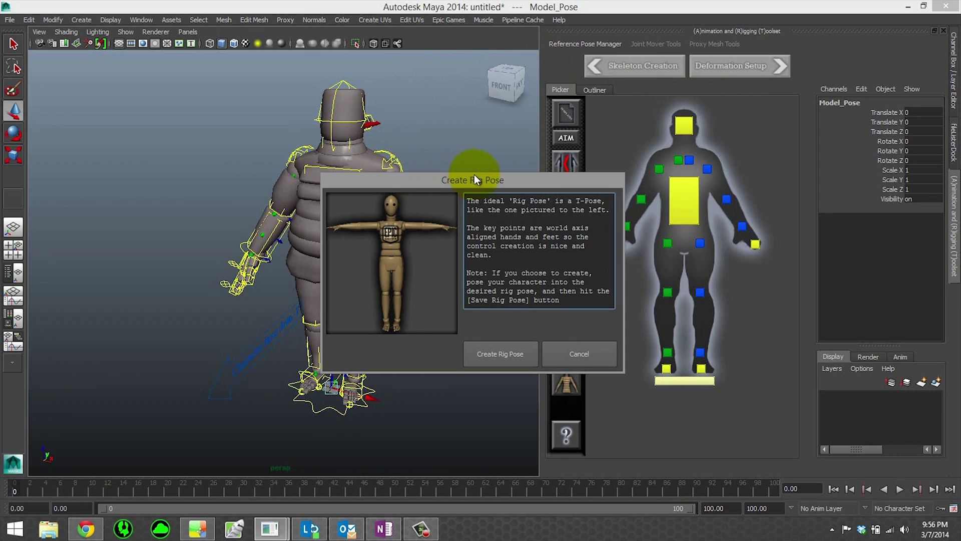
{"action": "left_click_drag", "start_coordinate": [474, 175], "coordinate": [520, 111]}
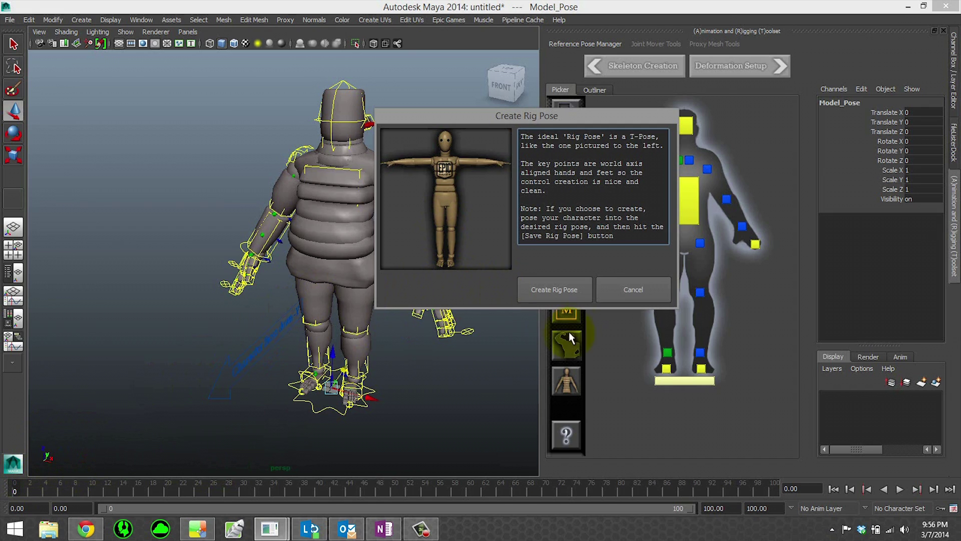
{"action": "left_click_drag", "start_coordinate": [556, 115], "coordinate": [546, 112]}
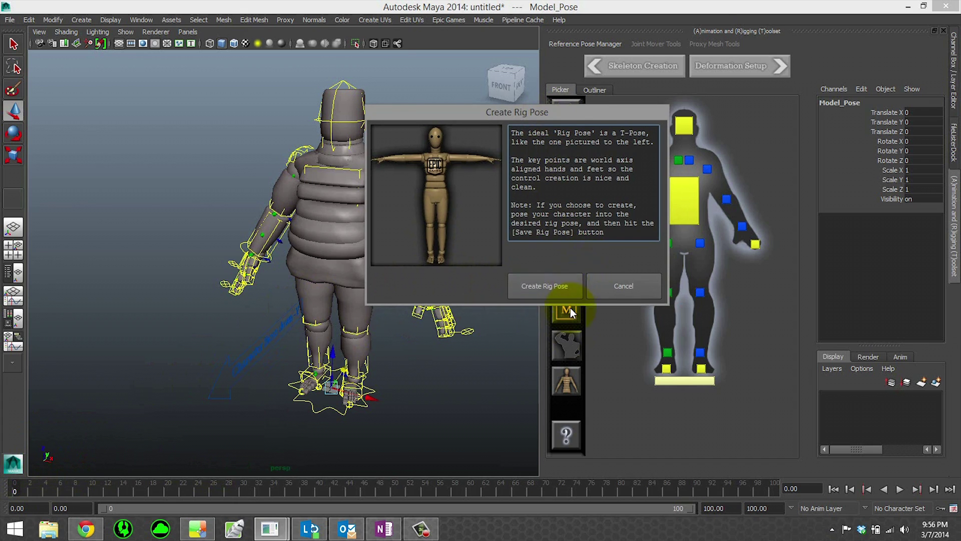
{"action": "left_click", "coordinate": [576, 286]}
{"action": "left_click_drag", "start_coordinate": [483, 223], "coordinate": [516, 170]}
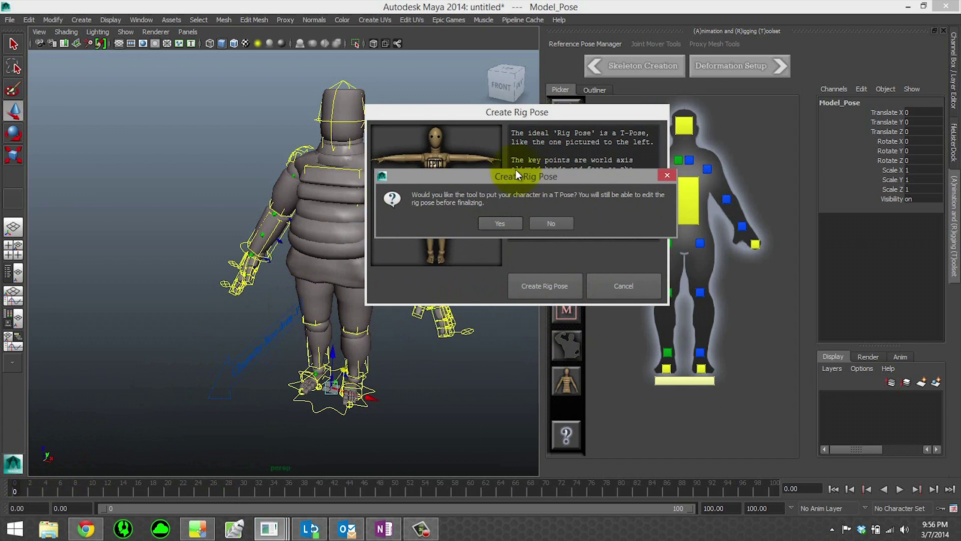
{"action": "left_click", "coordinate": [502, 223]}
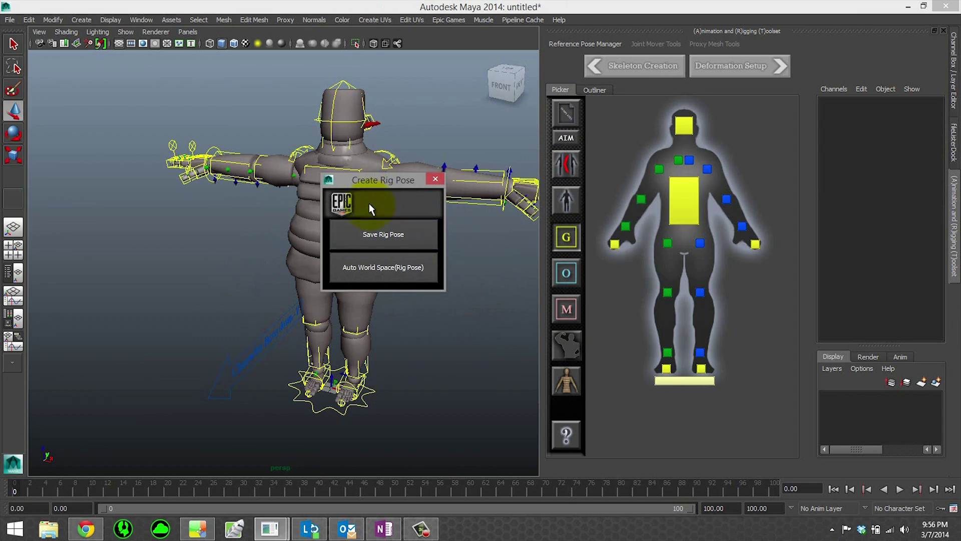
- Set the rig pose window aside and select the ponytail mover behind the head in a side view
{"action": "left_click_drag", "start_coordinate": [379, 183], "coordinate": [96, 88]}
{"action": "left_click_drag", "start_coordinate": [282, 234], "coordinate": [386, 299], "text": "alt"}
{"action": "left_click_drag", "start_coordinate": [382, 172], "coordinate": [388, 350], "text": "alt"}
{"action": "left_click_drag", "start_coordinate": [386, 315], "coordinate": [377, 203], "text": "alt"}
{"action": "scroll", "coordinate": [376, 204], "scroll_direction": "up", "scroll_amount": 5}
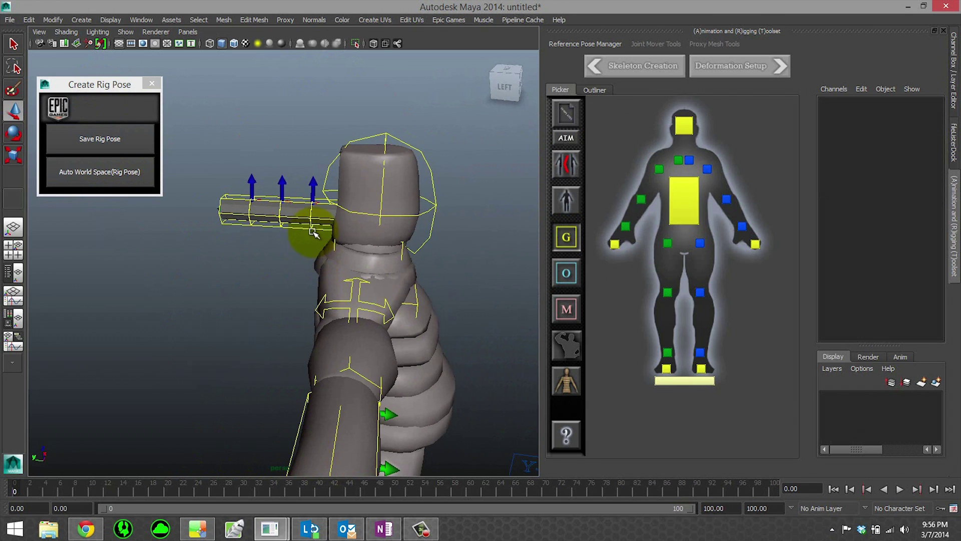
{"action": "middle_click_drag", "start_coordinate": [310, 244], "coordinate": [369, 215], "text": "alt"}
{"action": "left_click", "coordinate": [369, 215]}
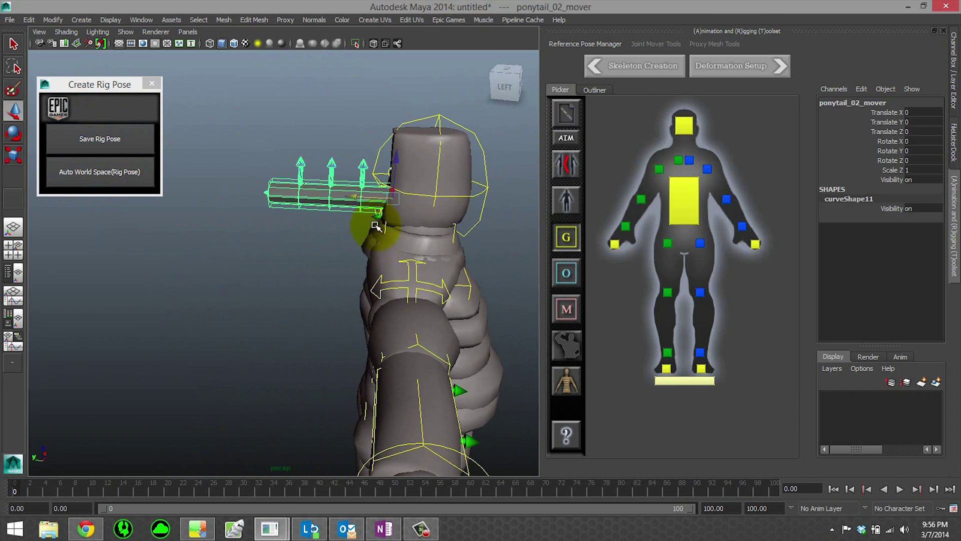
- Show the joint mover outliner and expand the ponytail chain under the custom chains
{"action": "left_click", "coordinate": [595, 90]}
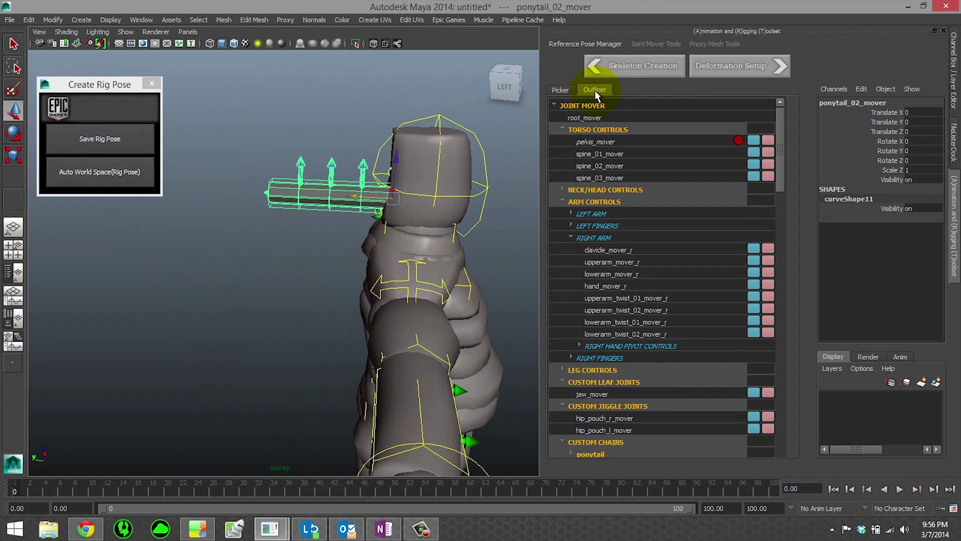
{"action": "left_click", "coordinate": [581, 130]}
{"action": "left_click", "coordinate": [554, 105]}
{"action": "left_click", "coordinate": [554, 103]}
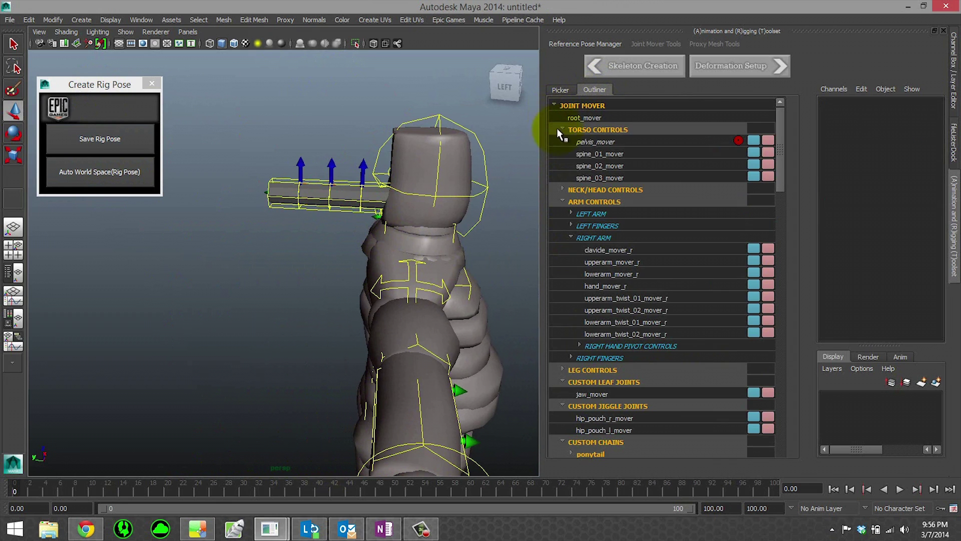
{"action": "left_click", "coordinate": [561, 130]}
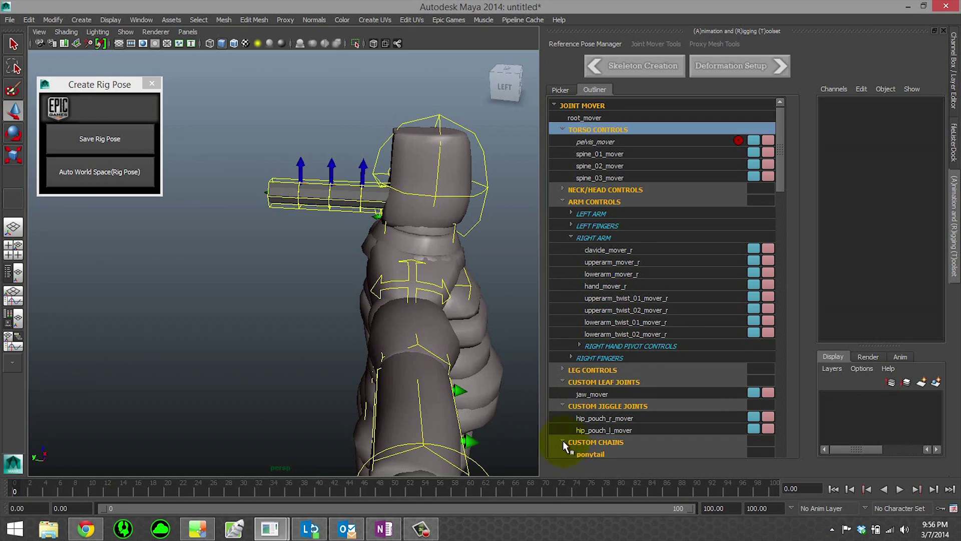
{"action": "left_click", "coordinate": [576, 452]}
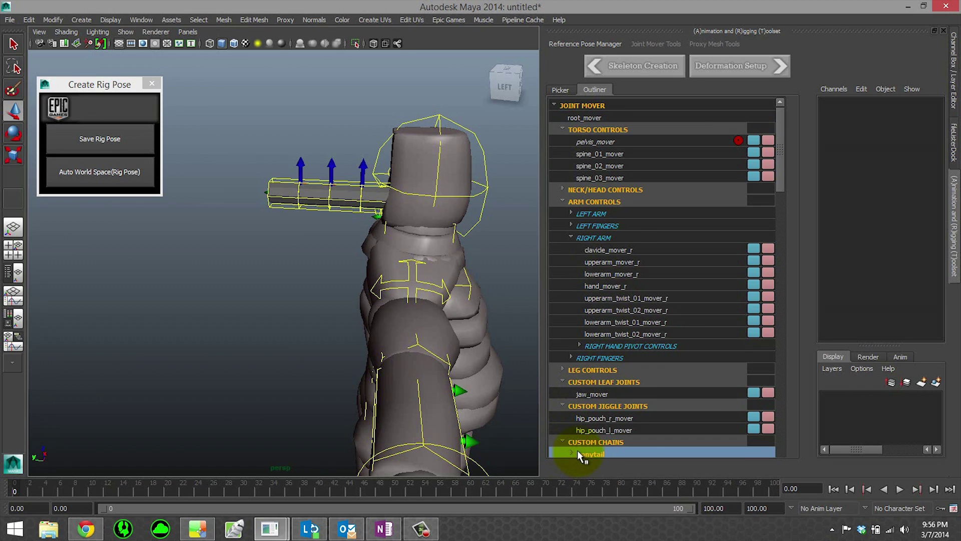
{"action": "left_click_drag", "start_coordinate": [781, 175], "coordinate": [789, 238]}
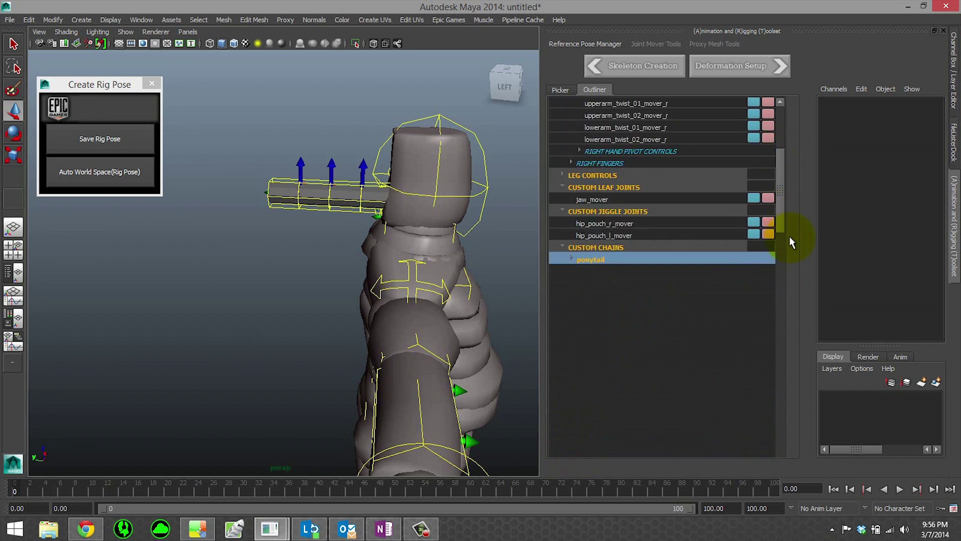
{"action": "left_click", "coordinate": [572, 142]}
- Try moving ponytail_02_mover up and back from the head, and undo the move
{"action": "left_click", "coordinate": [590, 165]}
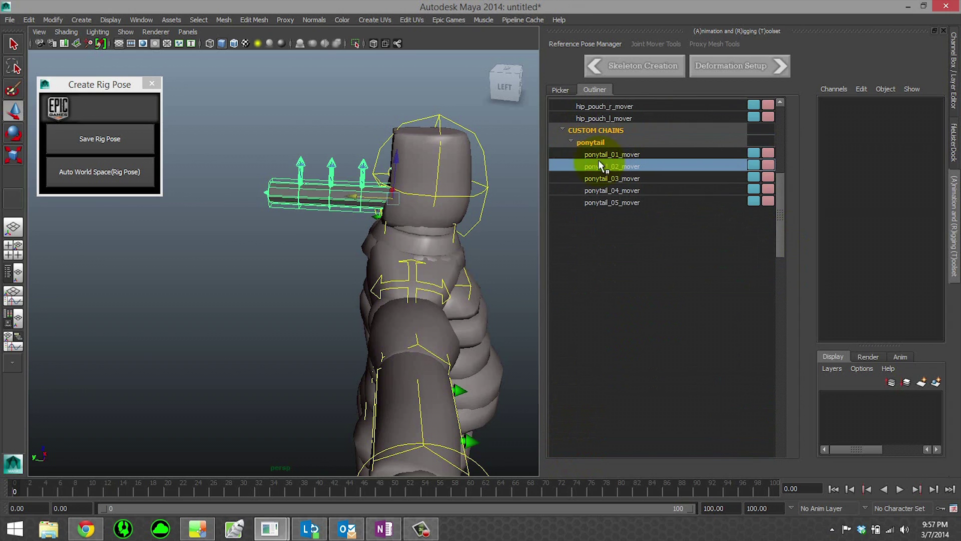
{"action": "left_click_drag", "start_coordinate": [356, 192], "coordinate": [382, 154]}
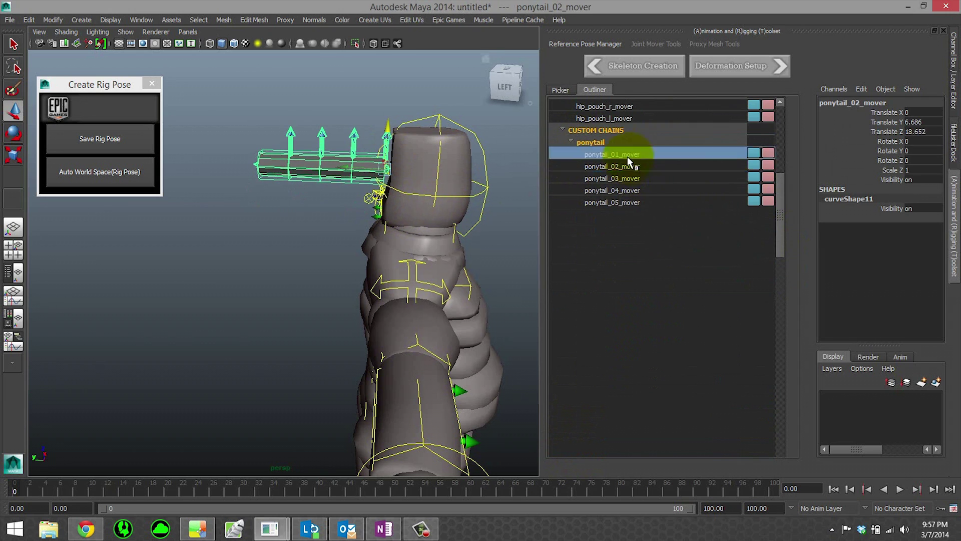
{"action": "key", "text": "ctrl+z"}
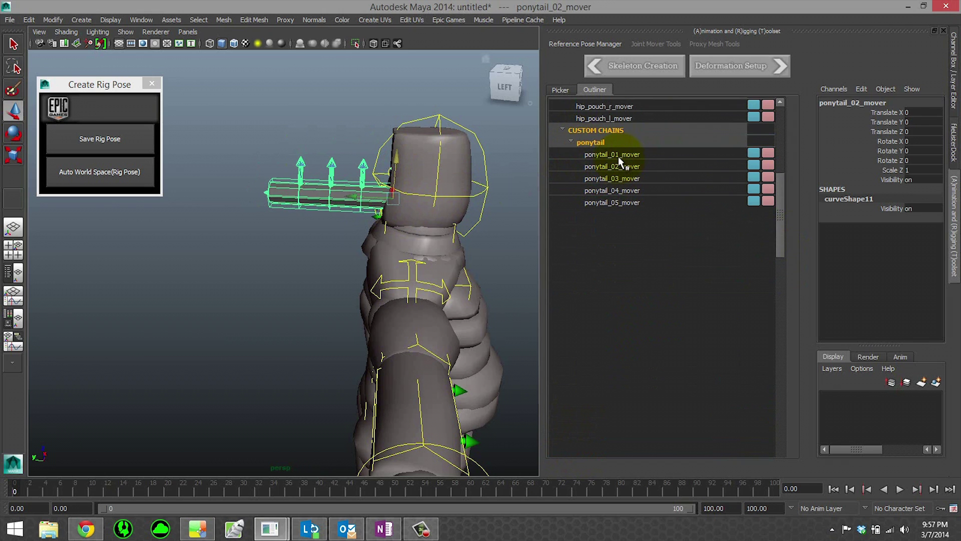
- Move the whole ponytail up on the back of the head using ponytail_01_mover
{"action": "left_click", "coordinate": [618, 155]}
{"action": "left_click_drag", "start_coordinate": [377, 198], "coordinate": [358, 95]}
- Bend the ponytail downward by rotating ponytail movers 02 to 05 about X, with 02 about -30, 04 about -20 and 05 about -14 degrees
{"action": "left_click", "coordinate": [611, 166]}
{"action": "key", "text": "e"}
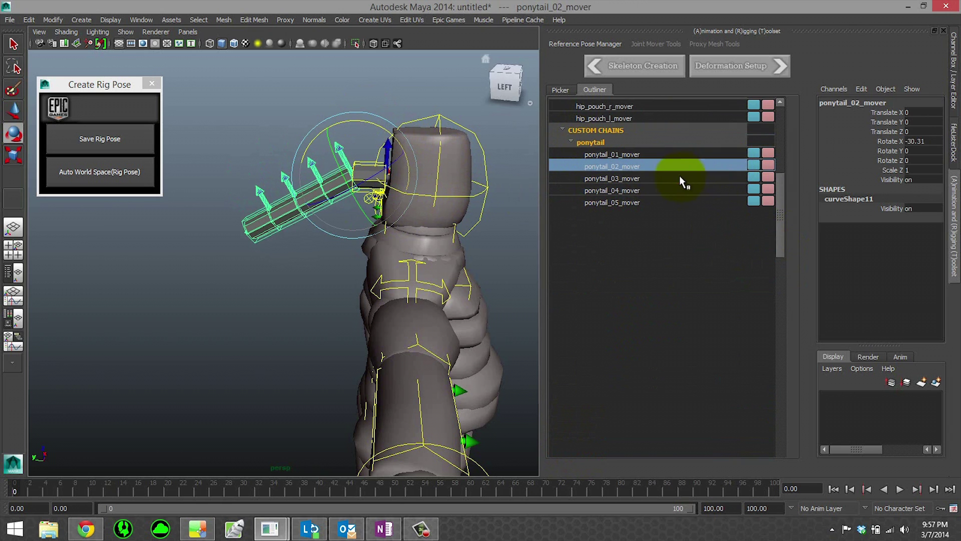
{"action": "left_click", "coordinate": [681, 178]}
{"action": "left_click_drag", "start_coordinate": [357, 146], "coordinate": [341, 137]}
{"action": "left_click", "coordinate": [661, 190]}
{"action": "left_click_drag", "start_coordinate": [353, 182], "coordinate": [293, 172]}
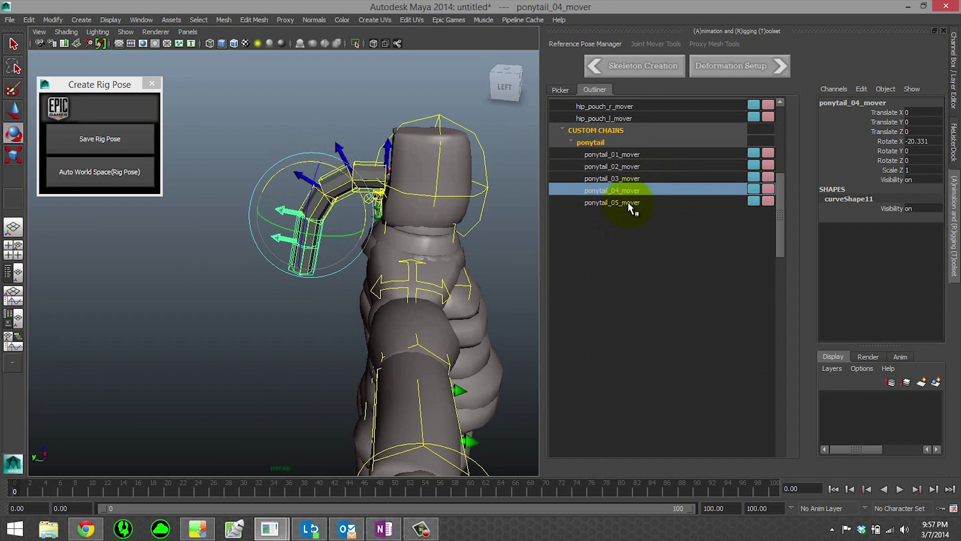
{"action": "left_click", "coordinate": [629, 203]}
{"action": "left_click_drag", "start_coordinate": [343, 206], "coordinate": [360, 220]}
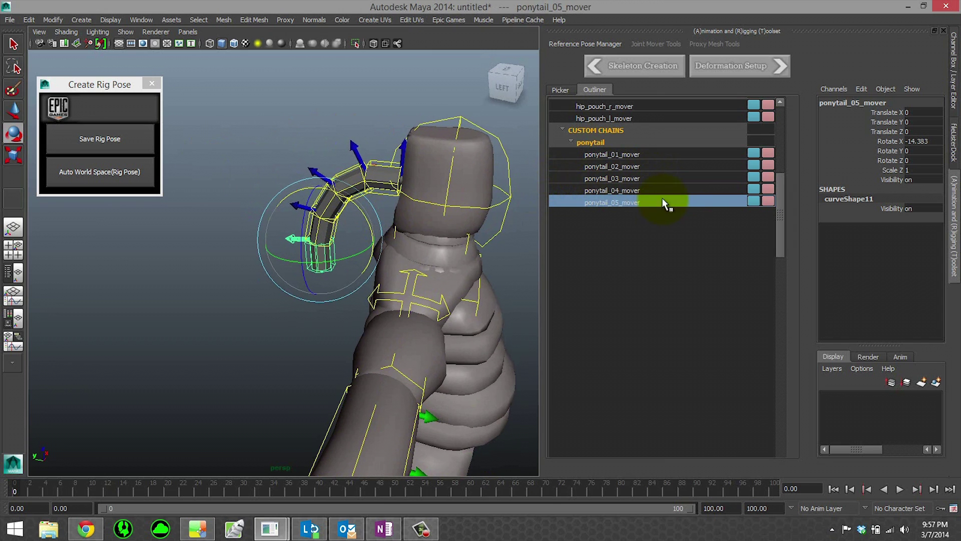
- Straighten the ponytail by setting Rotate X to 0 on movers 01 to 04 together and on ponytail_05_mover
{"action": "left_click_drag", "start_coordinate": [638, 156], "coordinate": [646, 190]}
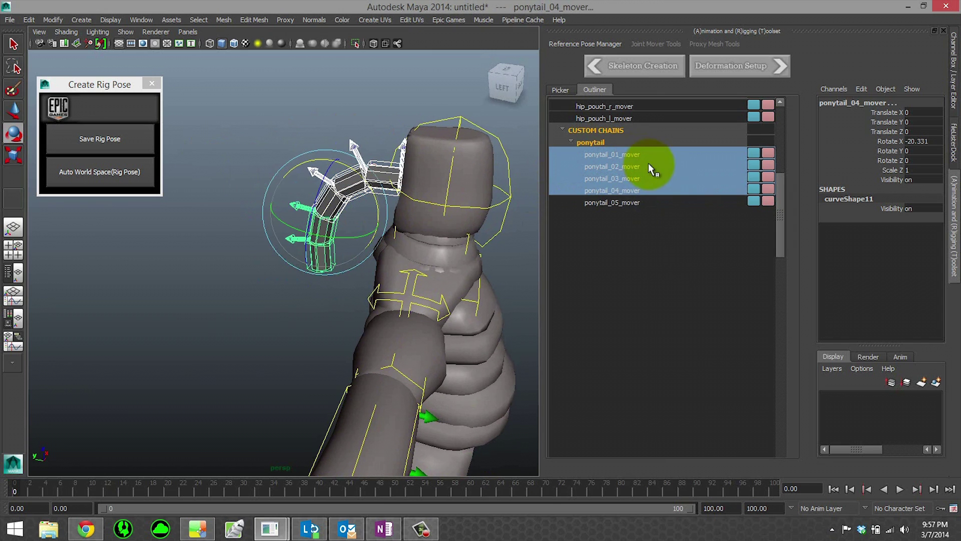
{"action": "double_click", "coordinate": [925, 143]}
{"action": "type", "text": "0"}
{"action": "key", "text": "Return"}
{"action": "left_click", "coordinate": [679, 205]}
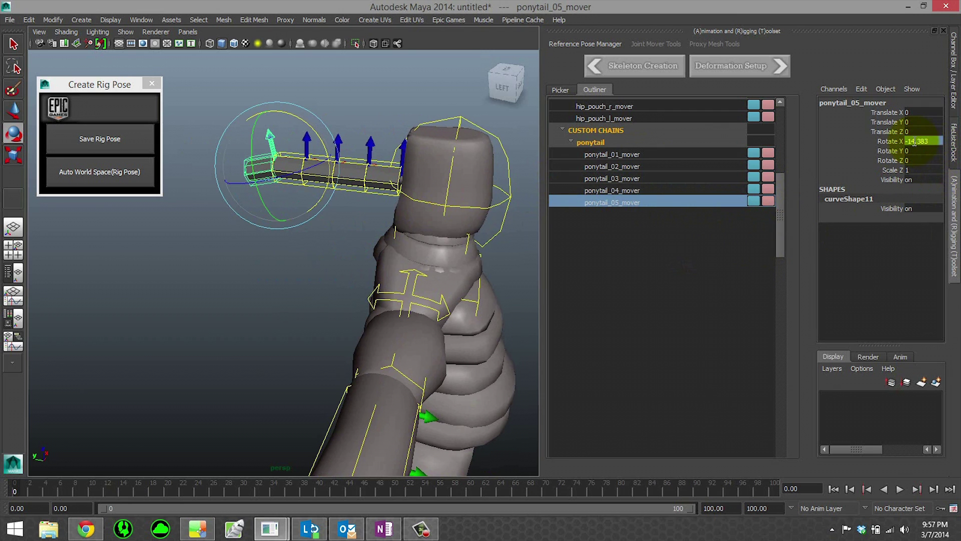
{"action": "type", "text": "0"}
{"action": "key", "text": "Return"}
- Deselect the ponytail mover and save the rig pose
{"action": "left_click", "coordinate": [326, 290]}
{"action": "scroll", "coordinate": [326, 290], "scroll_direction": "down", "scroll_amount": 3}
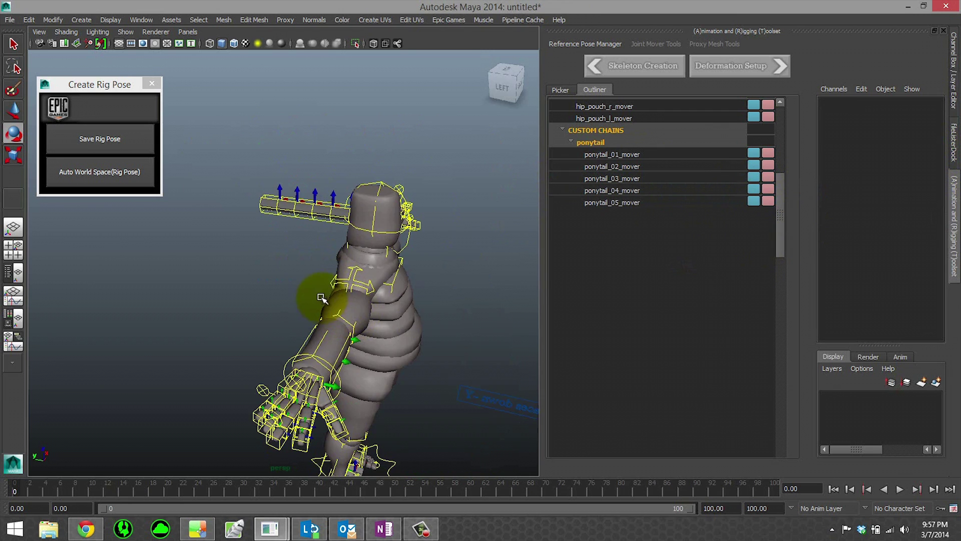
{"action": "left_click_drag", "start_coordinate": [324, 297], "coordinate": [231, 215], "text": "alt"}
{"action": "left_click", "coordinate": [129, 141]}
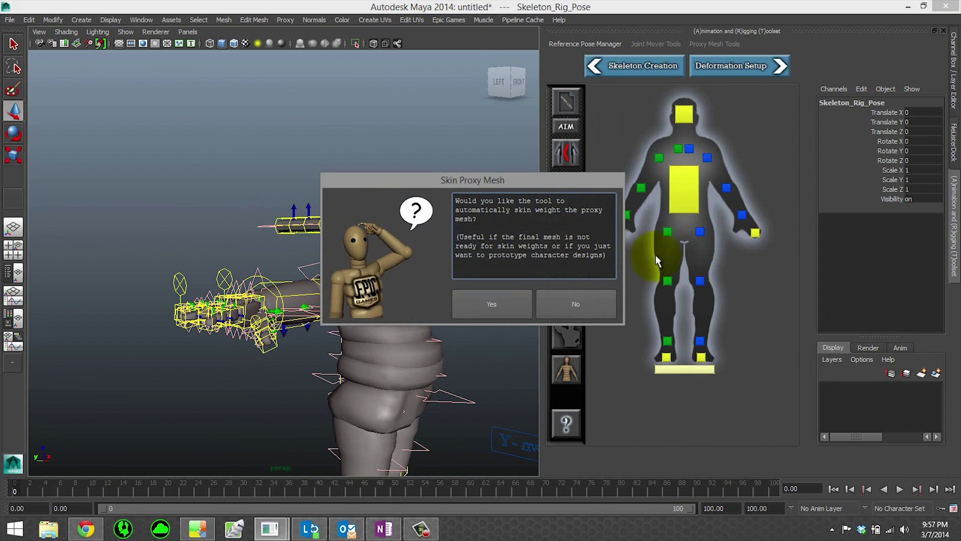
- Inspect the T-posed character behind the prompt and let the tool automatically skin weight the proxy mesh
{"action": "left_click_drag", "start_coordinate": [492, 176], "coordinate": [235, 59]}
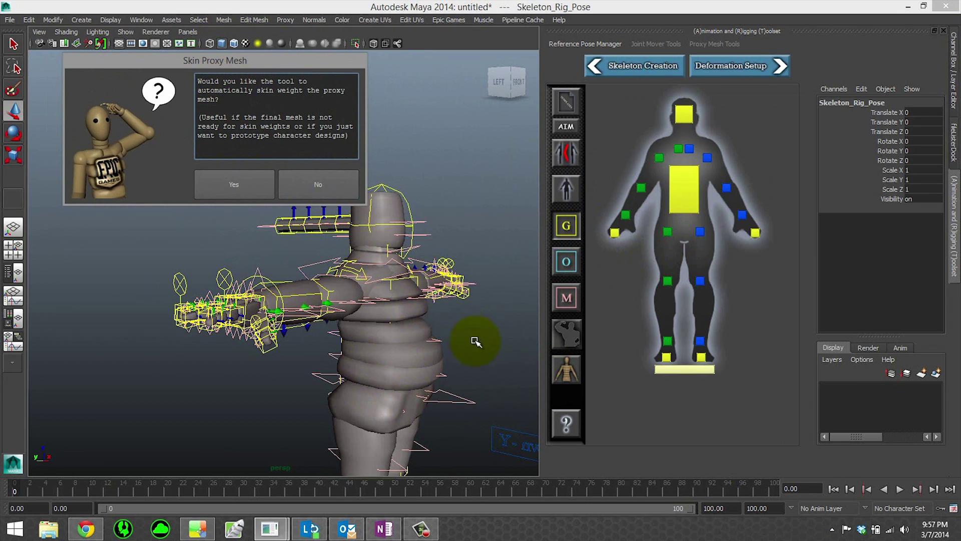
{"action": "left_click_drag", "start_coordinate": [477, 343], "coordinate": [429, 341], "text": "alt"}
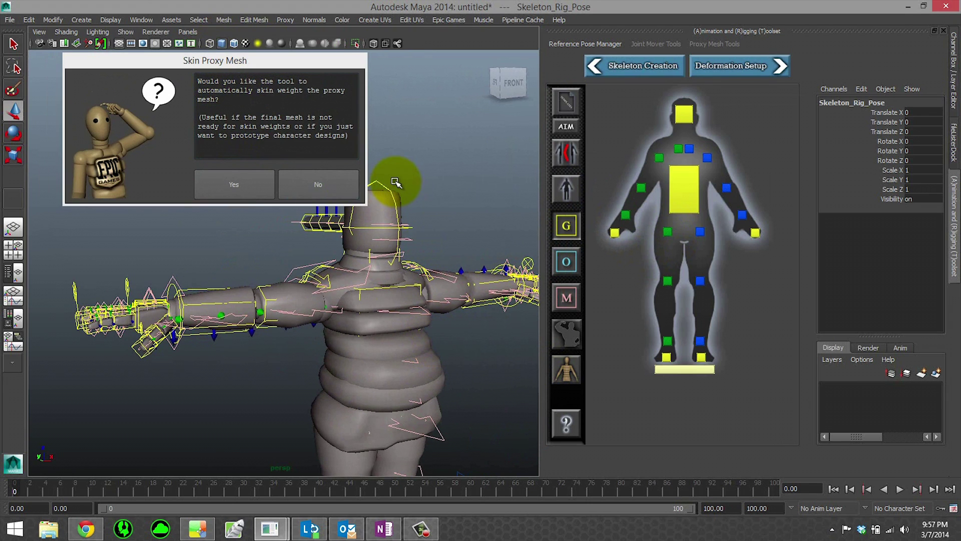
{"action": "middle_click_drag", "start_coordinate": [392, 332], "coordinate": [418, 304], "text": "alt"}
{"action": "left_click_drag", "start_coordinate": [419, 305], "coordinate": [401, 275], "text": "alt"}
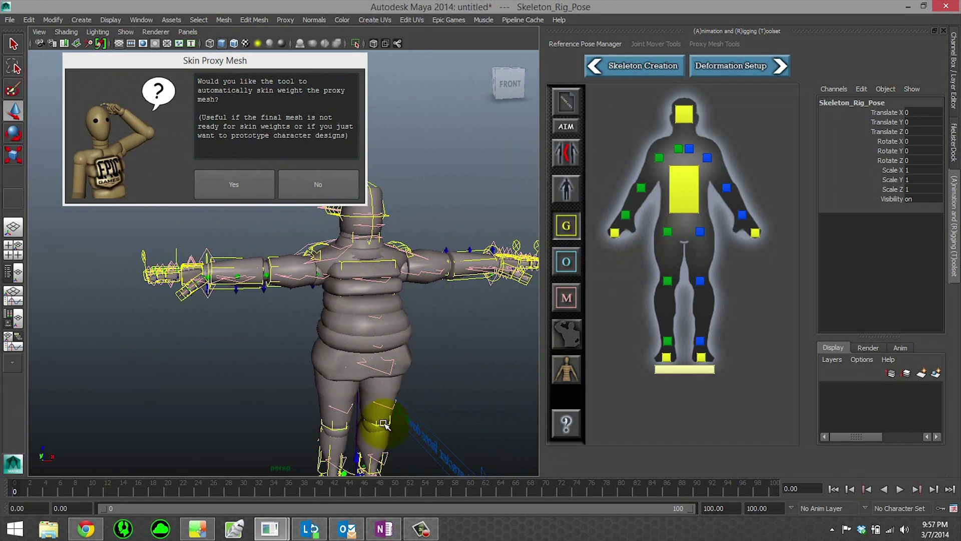
{"action": "left_click", "coordinate": [260, 187]}
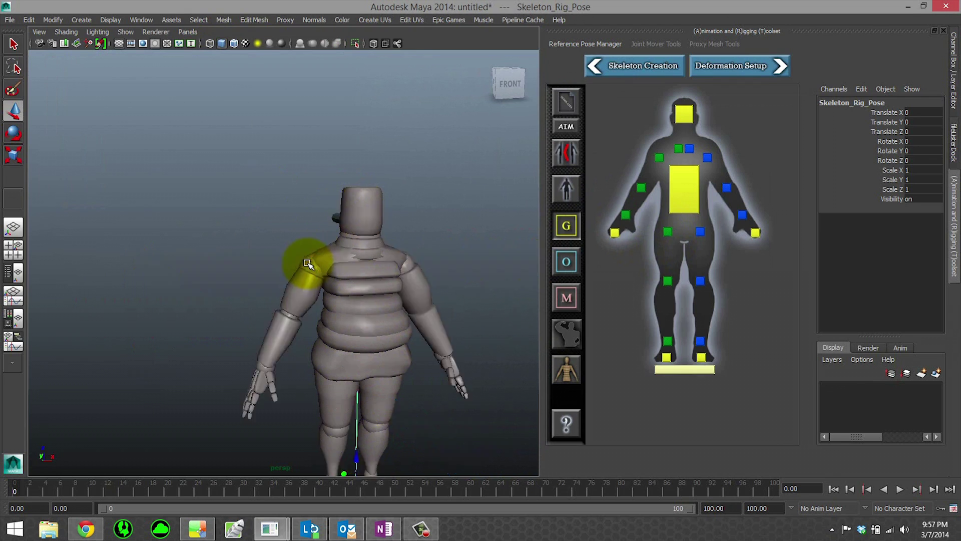
- Preview the skinned character by switching it to the rig pose and back to the model pose, twice, from front and side views
{"action": "mouse_move", "coordinate": [400, 283]}
{"action": "left_mouse_down", "text": "alt"}
{"action": "mouse_move", "coordinate": [420, 230]}
{"action": "mouse_move", "coordinate": [189, 358]}
{"action": "mouse_move", "coordinate": [258, 322]}
{"action": "mouse_move", "coordinate": [167, 274]}
{"action": "mouse_move", "coordinate": [274, 305]}
{"action": "mouse_move", "coordinate": [350, 296]}
{"action": "left_mouse_up", "text": "alt"}
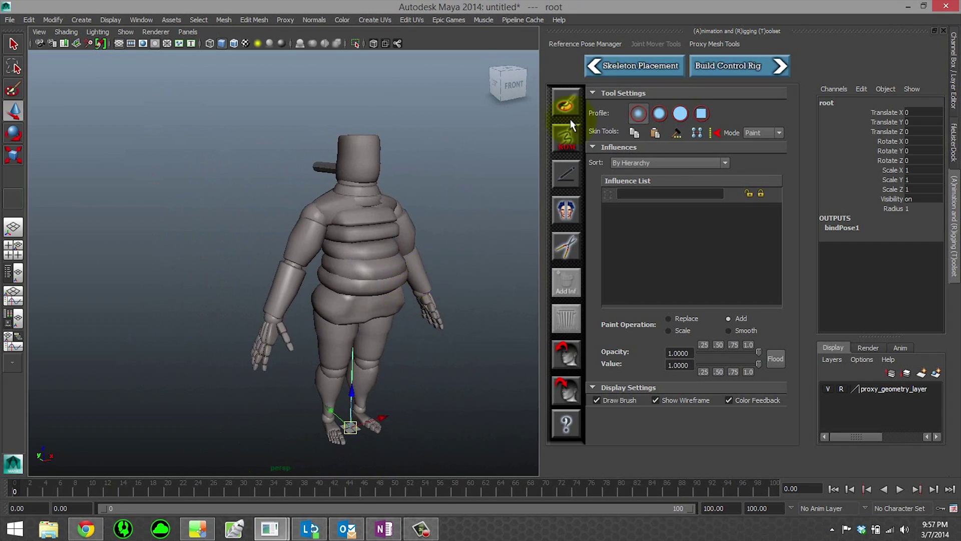
{"action": "left_click", "coordinate": [562, 41]}
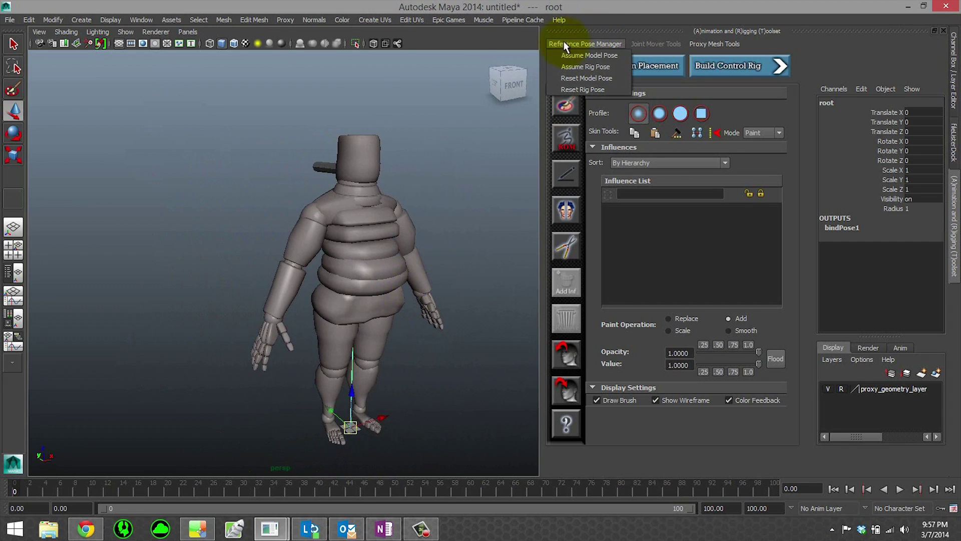
{"action": "left_click", "coordinate": [582, 66]}
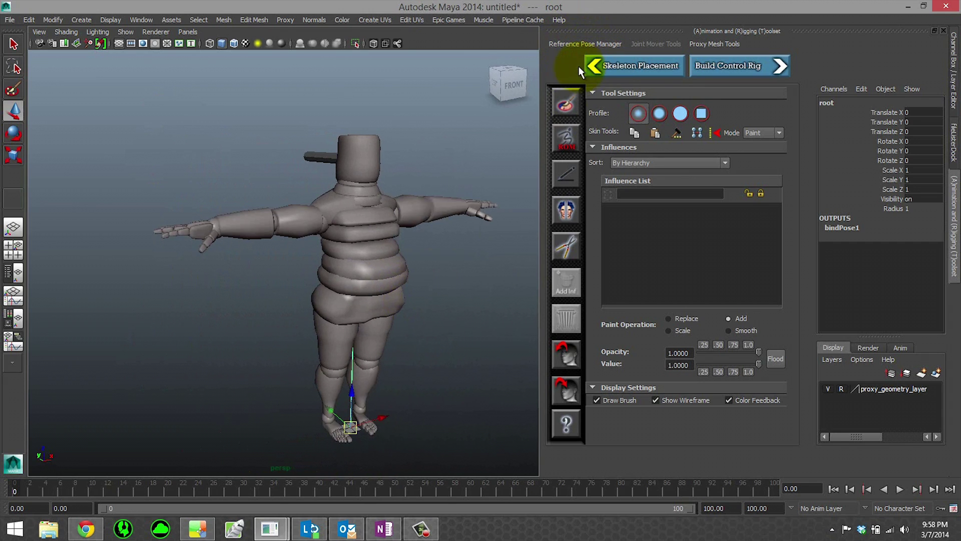
{"action": "left_click", "coordinate": [564, 45]}
{"action": "left_click", "coordinate": [565, 52]}
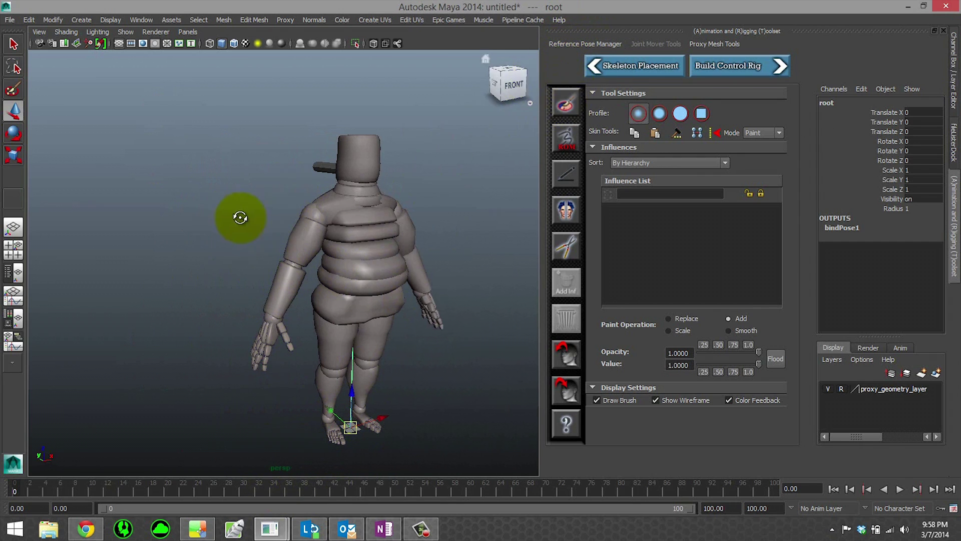
{"action": "left_click_drag", "start_coordinate": [257, 215], "coordinate": [319, 157], "text": "alt"}
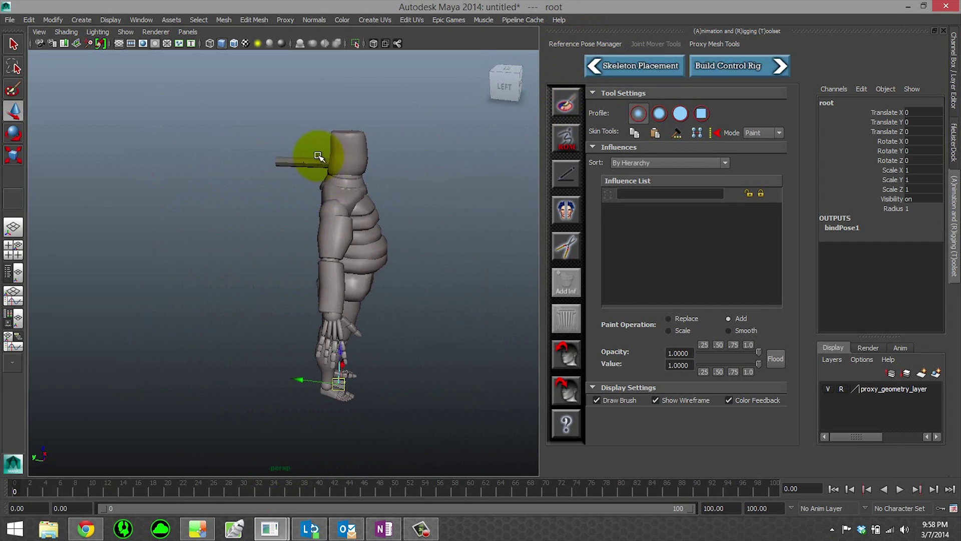
{"action": "left_click", "coordinate": [574, 43]}
{"action": "left_click", "coordinate": [581, 67]}
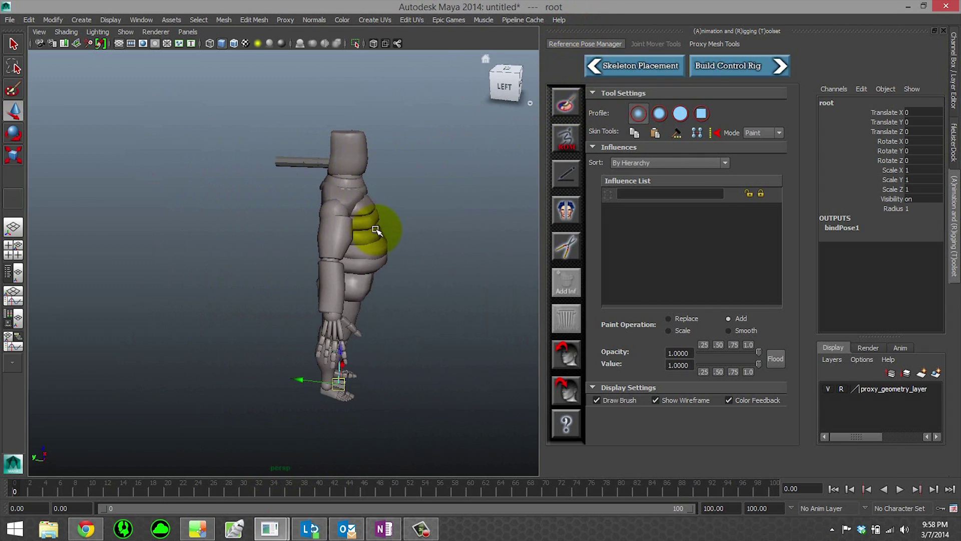
{"action": "left_click_drag", "start_coordinate": [377, 230], "coordinate": [410, 280], "text": "alt"}
{"action": "left_click", "coordinate": [563, 42]}
{"action": "left_click", "coordinate": [566, 50]}
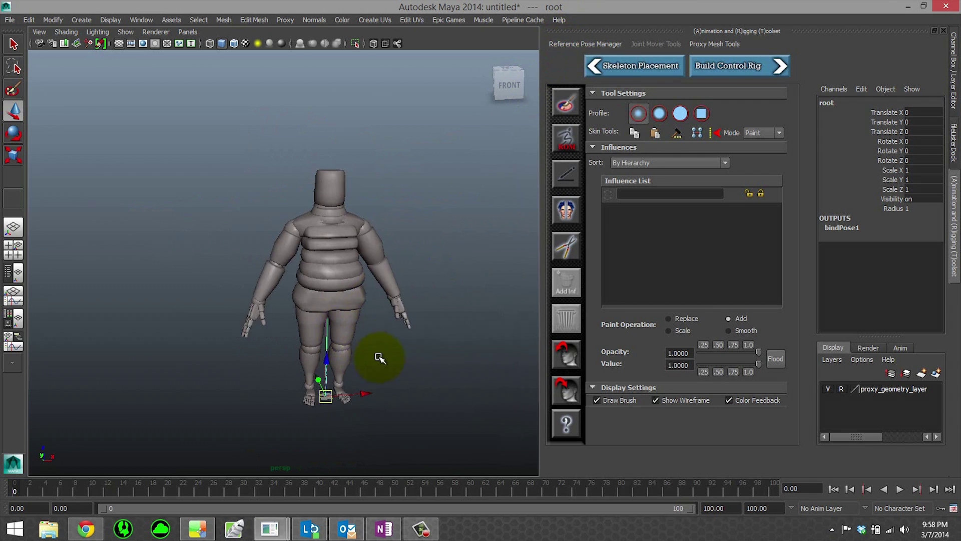
- Try to reset the rig pose from the skinning stage and dismiss the message
{"action": "middle_click_drag", "start_coordinate": [379, 345], "coordinate": [387, 284], "text": "alt"}
{"action": "left_click", "coordinate": [613, 42]}
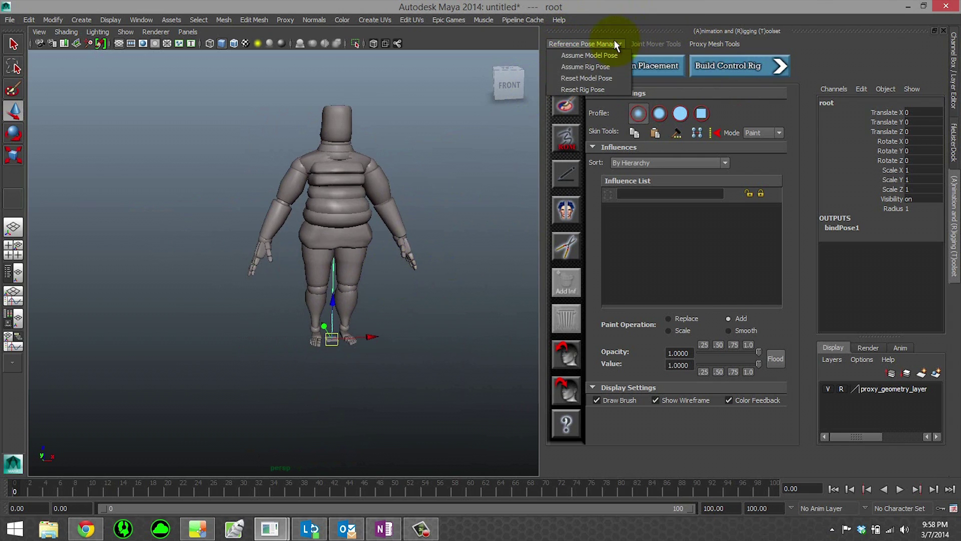
{"action": "left_click", "coordinate": [592, 89]}
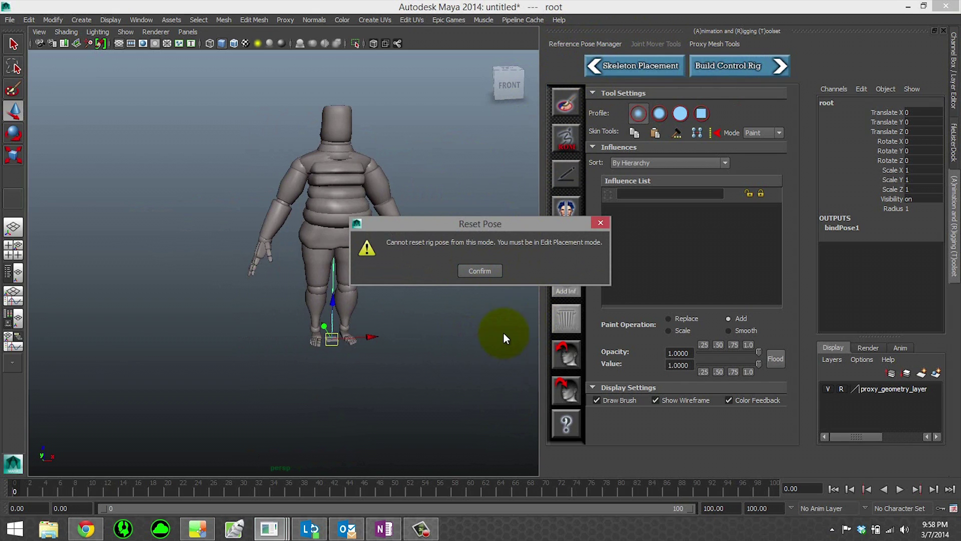
{"action": "left_click", "coordinate": [471, 275]}
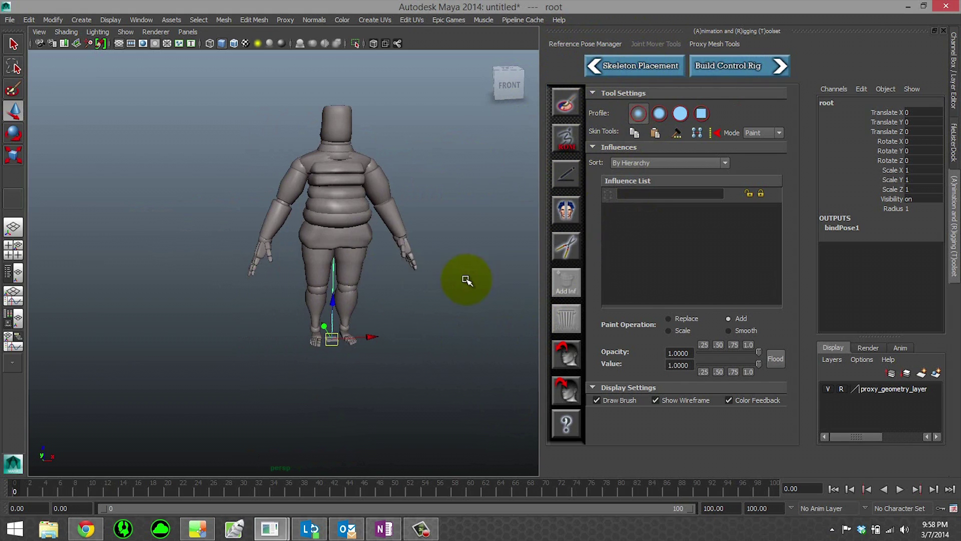
- Activate skin weight painting on the left upper-arm mesh and view the joints available as added influences without adding any
{"action": "left_click_drag", "start_coordinate": [420, 204], "coordinate": [446, 224], "text": "alt"}
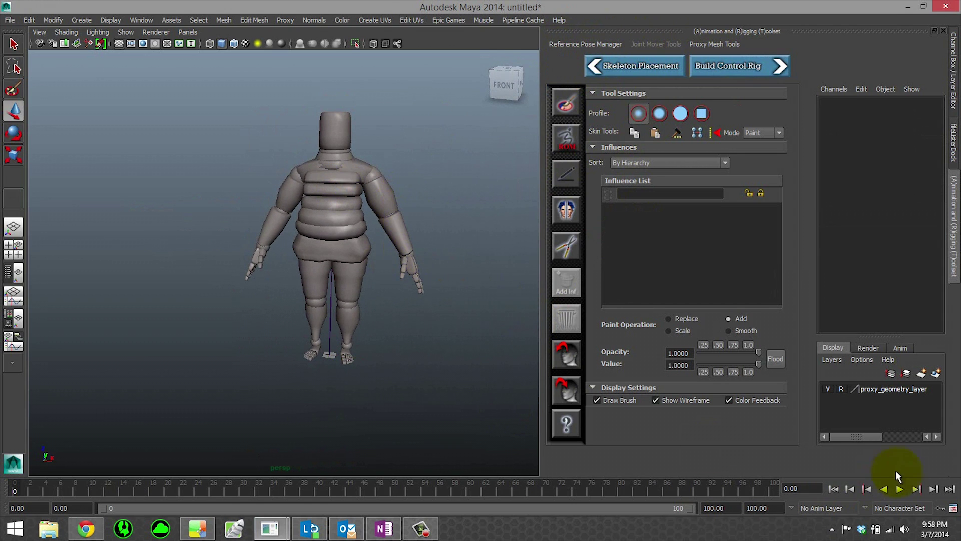
{"action": "left_click", "coordinate": [378, 190]}
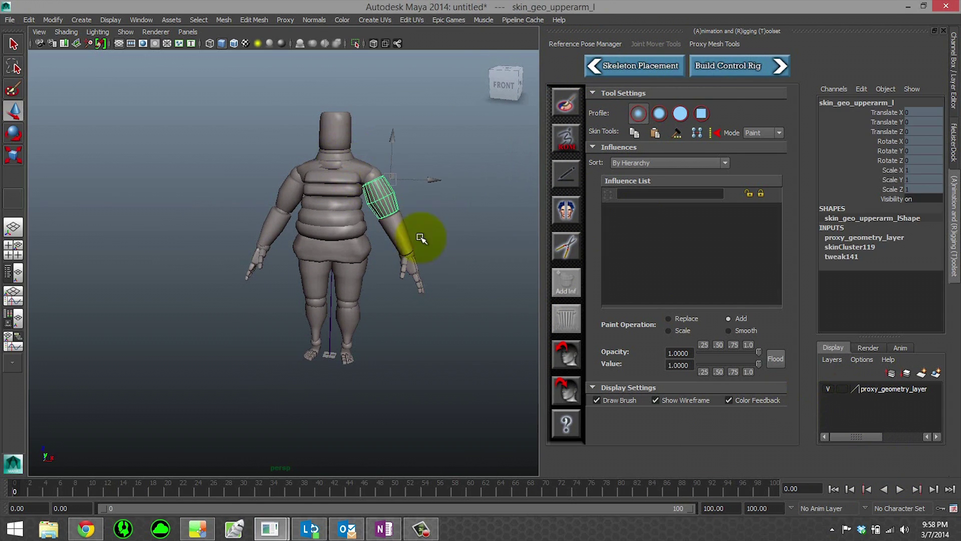
{"action": "scroll", "coordinate": [429, 232], "scroll_direction": "up", "scroll_amount": 2}
{"action": "scroll", "coordinate": [384, 219], "scroll_direction": "down", "scroll_amount": 2}
{"action": "scroll", "coordinate": [369, 210], "scroll_direction": "up", "scroll_amount": 2}
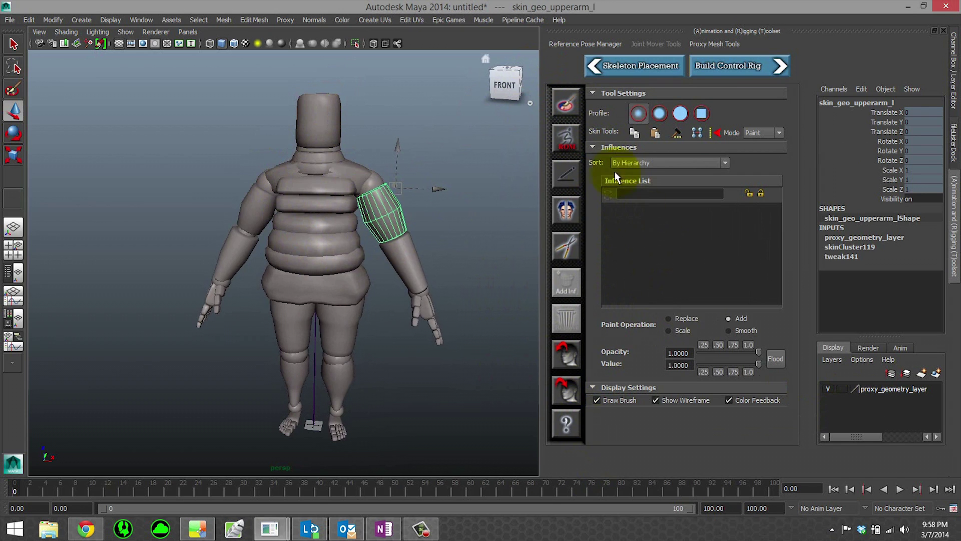
{"action": "left_click", "coordinate": [575, 108]}
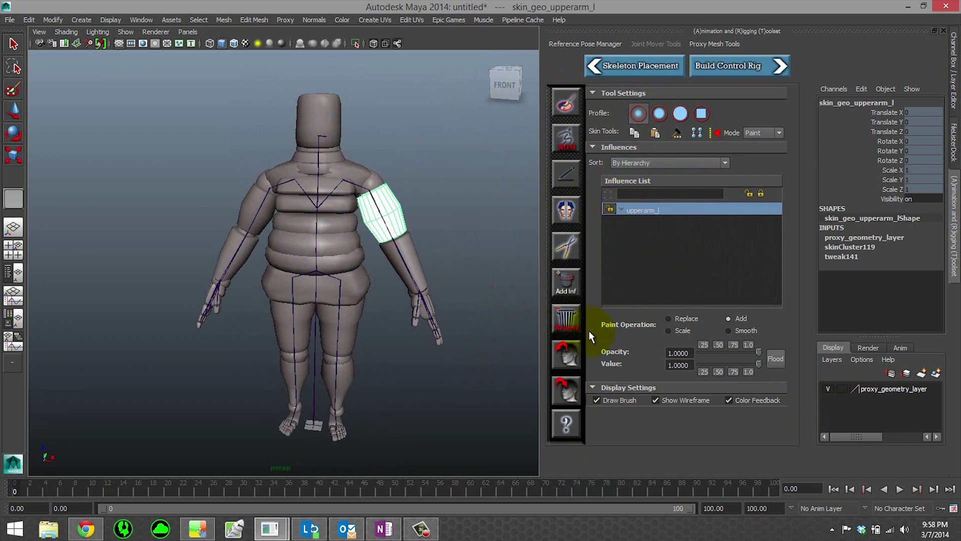
{"action": "left_click", "coordinate": [564, 282]}
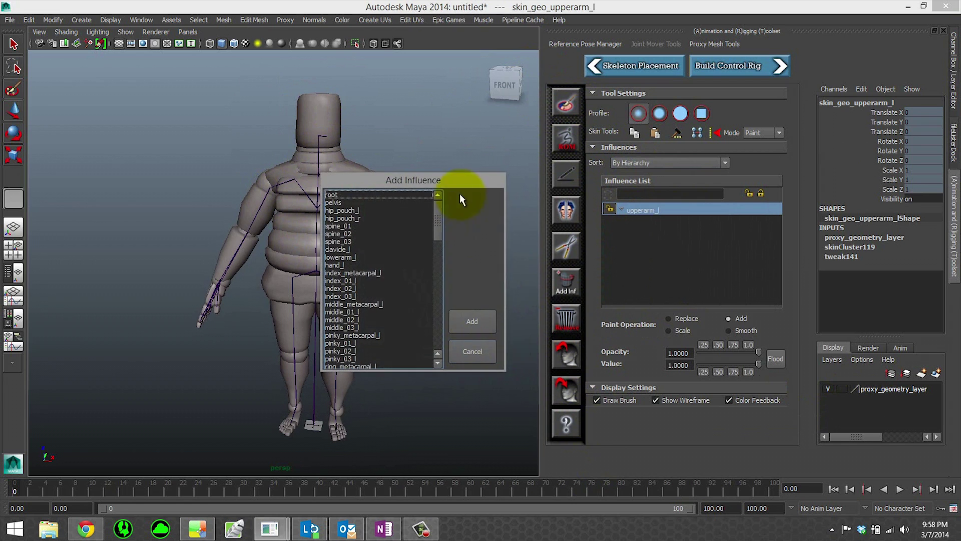
{"action": "left_click", "coordinate": [479, 356]}
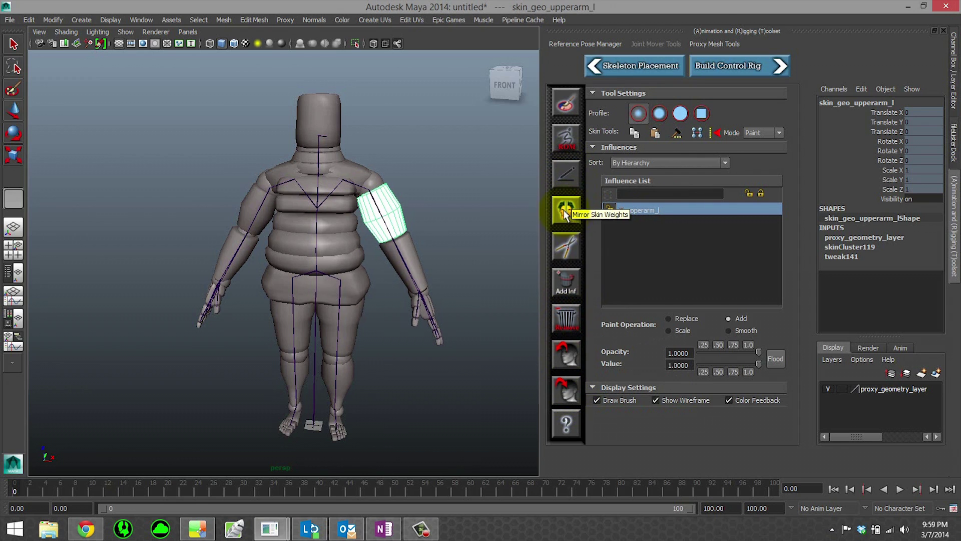
- Generate range-of-motion keys for spine_01 to spine_03, solved as one item, on rotateX, rotateY and rotateZ with a 10-frame interval
{"action": "left_click", "coordinate": [574, 140]}
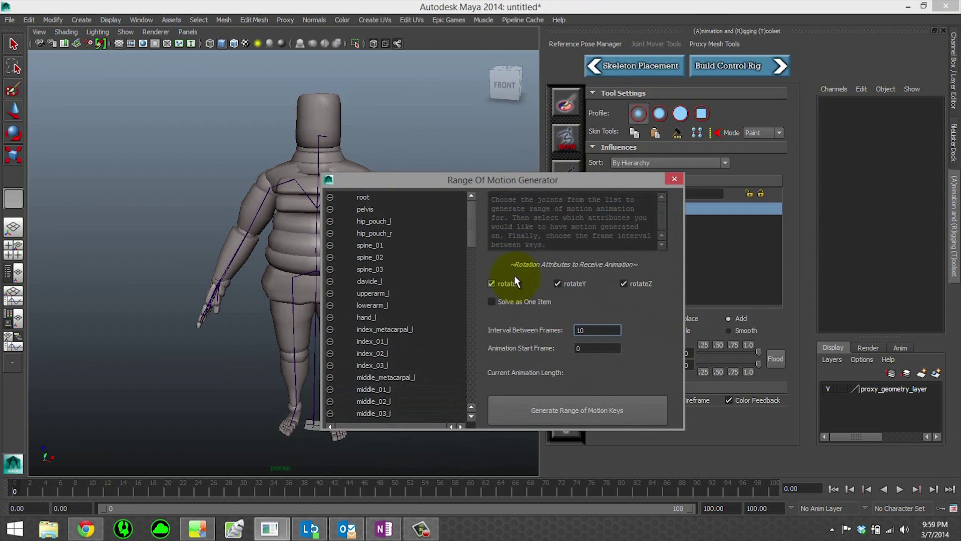
{"action": "left_click_drag", "start_coordinate": [378, 246], "coordinate": [380, 276]}
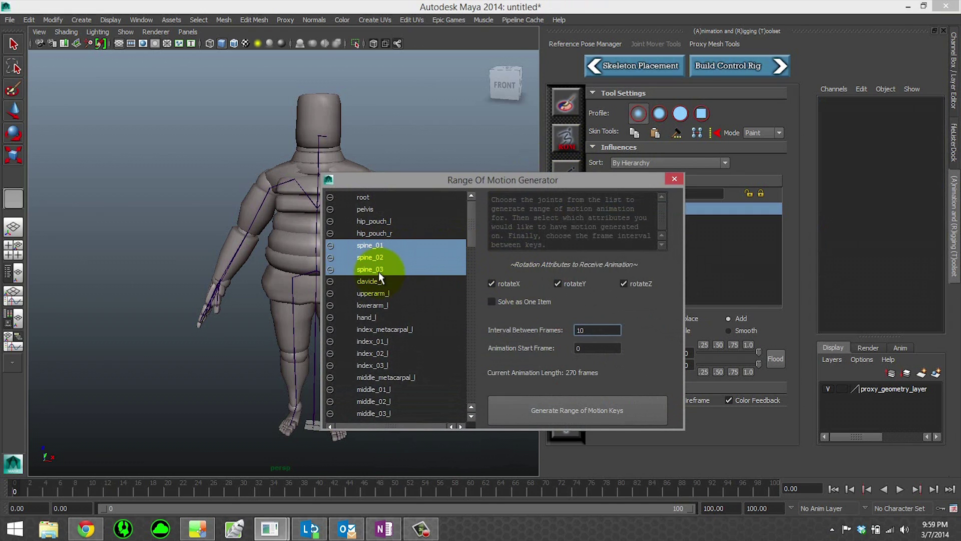
{"action": "left_click_drag", "start_coordinate": [439, 179], "coordinate": [369, 100]}
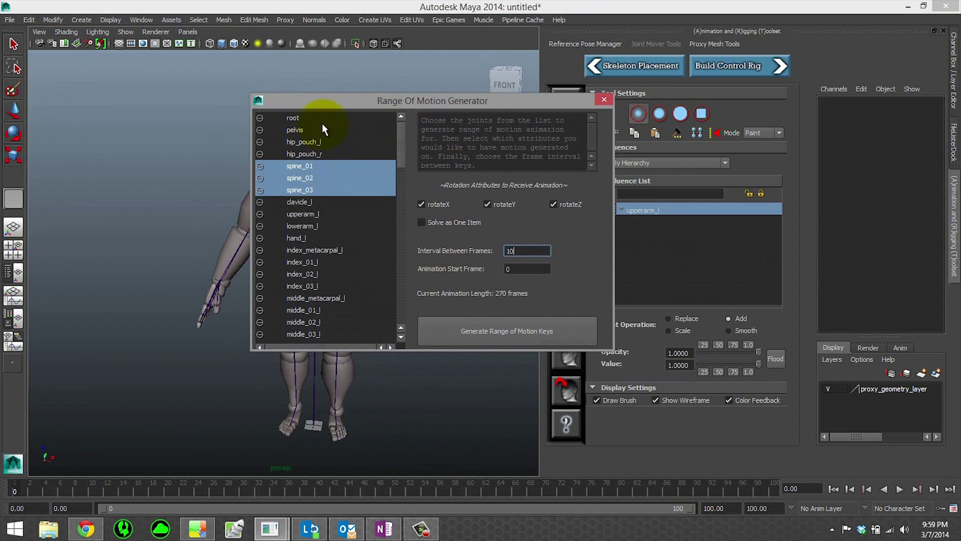
{"action": "left_click_drag", "start_coordinate": [352, 104], "coordinate": [294, 76]}
{"action": "left_click", "coordinate": [364, 194]}
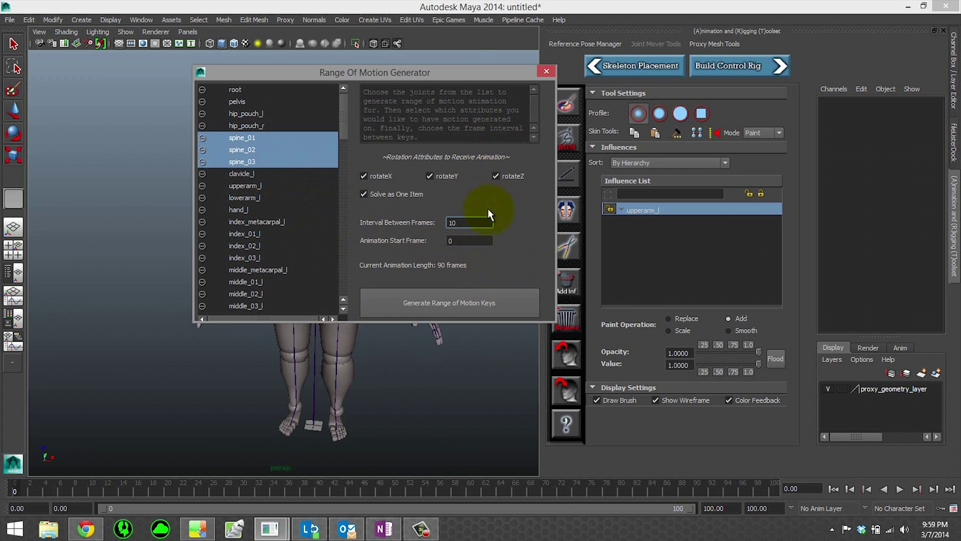
{"action": "left_click", "coordinate": [463, 224]}
{"action": "left_click", "coordinate": [452, 304]}
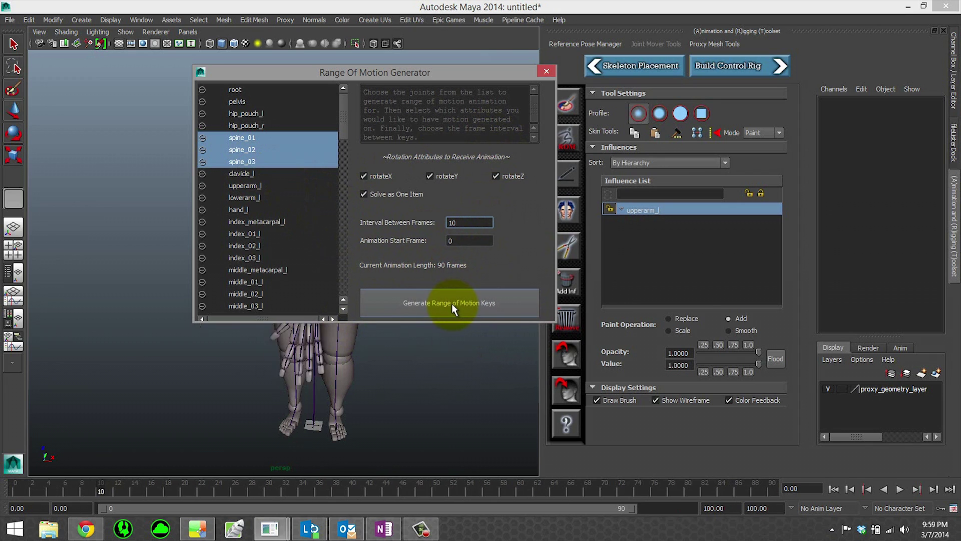
- Close the Range Of Motion Generator and play back the spine animation to check the skin deformation
{"action": "left_click", "coordinate": [546, 71]}
{"action": "left_click", "coordinate": [150, 454]}
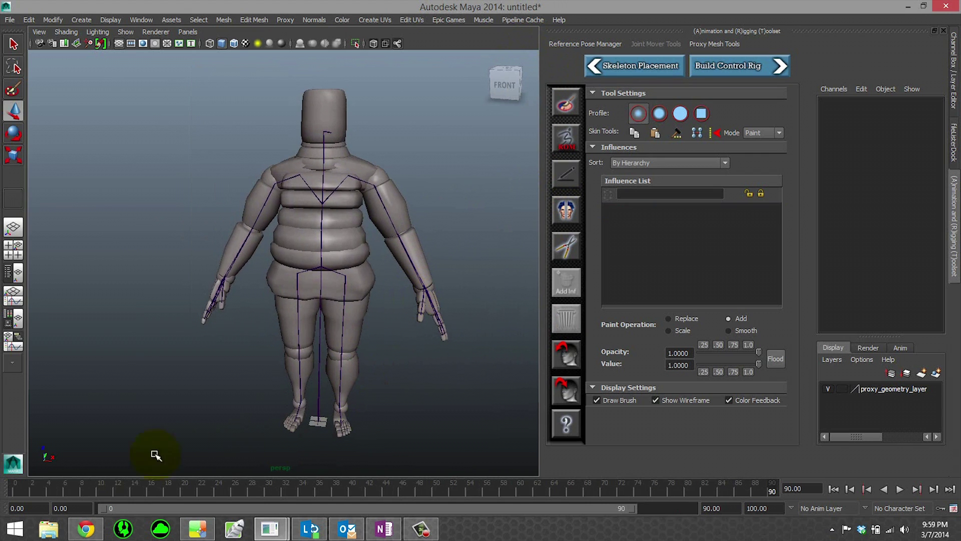
{"action": "key", "text": "alt+v"}
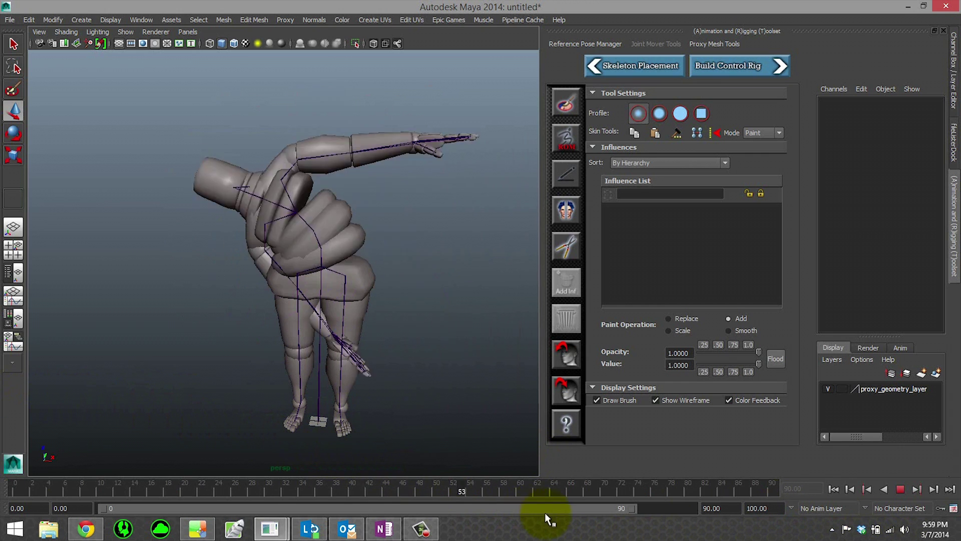
{"action": "key", "text": "alt+v"}
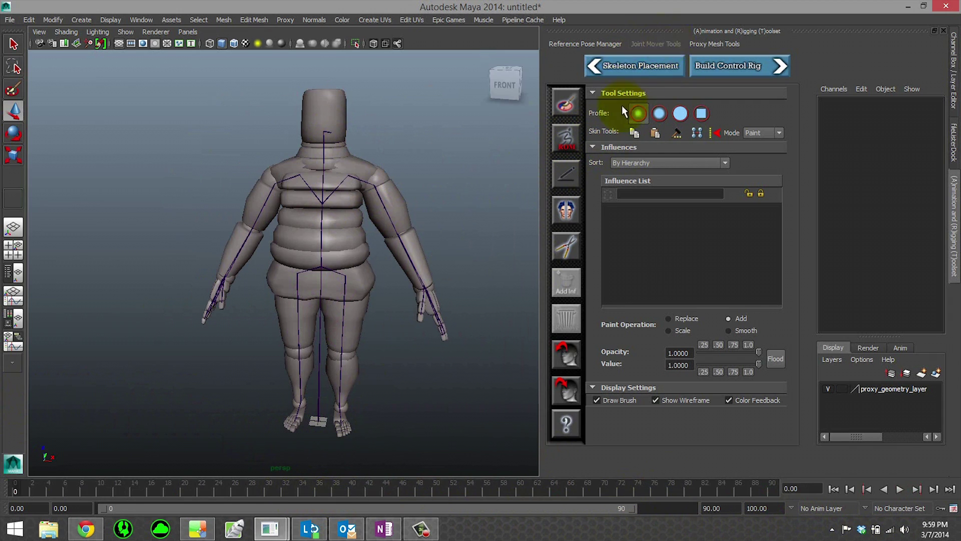
{"action": "left_click", "coordinate": [565, 141]}
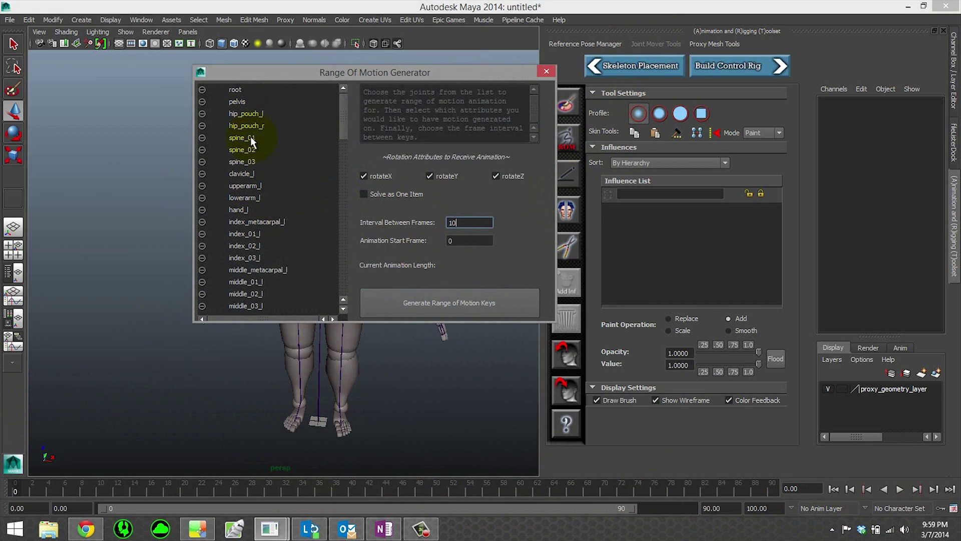
{"action": "left_click_drag", "start_coordinate": [250, 138], "coordinate": [250, 173]}
{"action": "left_click", "coordinate": [453, 240]}
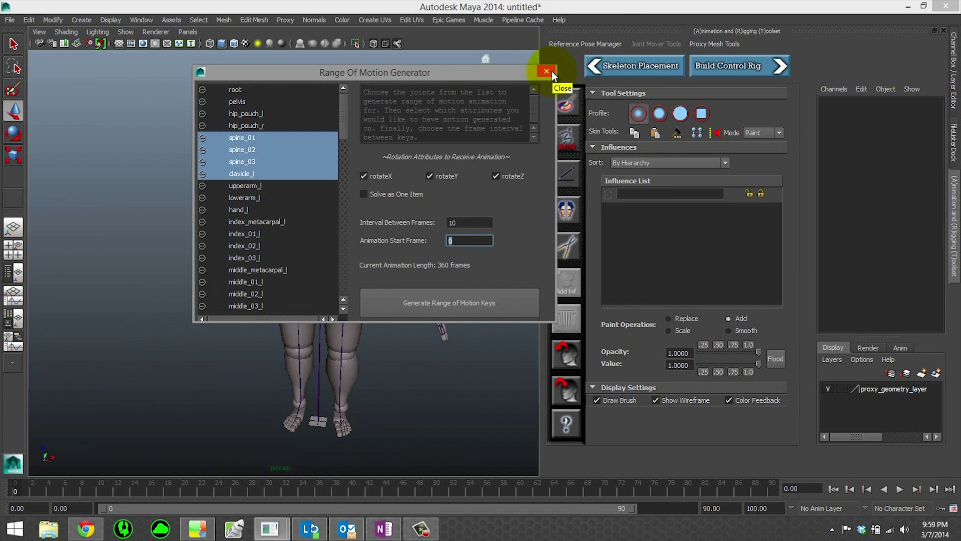
{"action": "left_click_drag", "start_coordinate": [259, 139], "coordinate": [259, 162]}
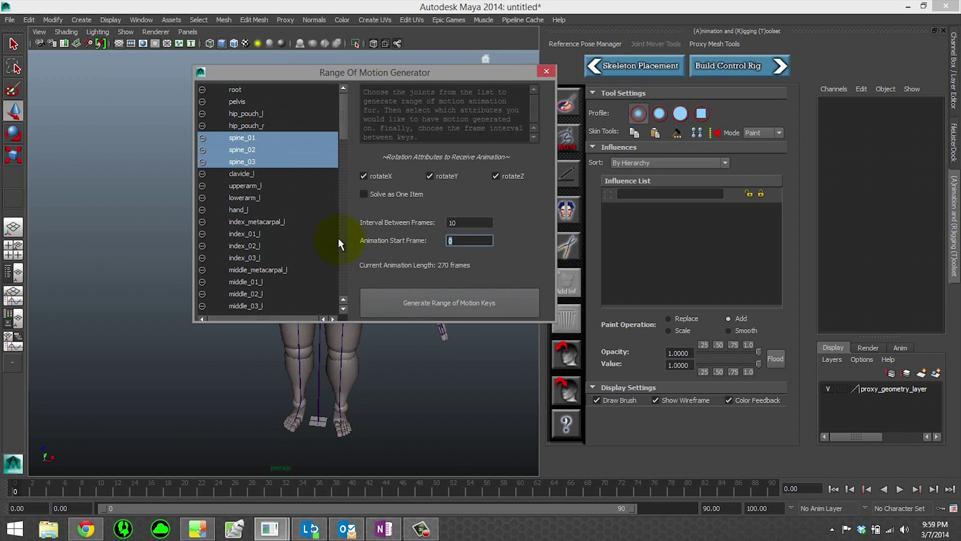
{"action": "left_click", "coordinate": [374, 193]}
{"action": "left_click", "coordinate": [545, 72]}
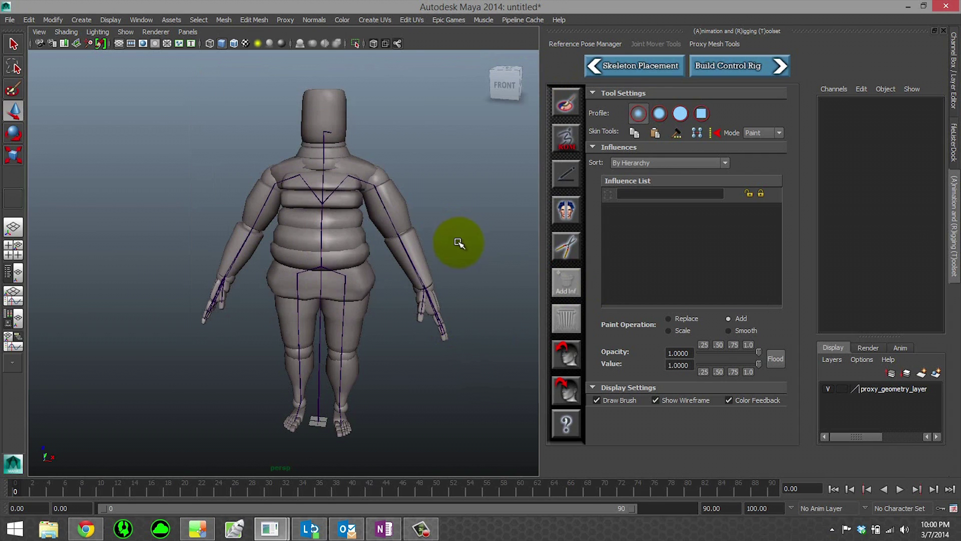
- Select the left upper-arm mesh and set the skin tools mode to Select
{"action": "right_click_drag", "start_coordinate": [460, 243], "coordinate": [440, 200], "text": "alt"}
{"action": "middle_click_drag", "start_coordinate": [440, 200], "coordinate": [398, 198], "text": "alt"}
{"action": "left_click", "coordinate": [398, 197]}
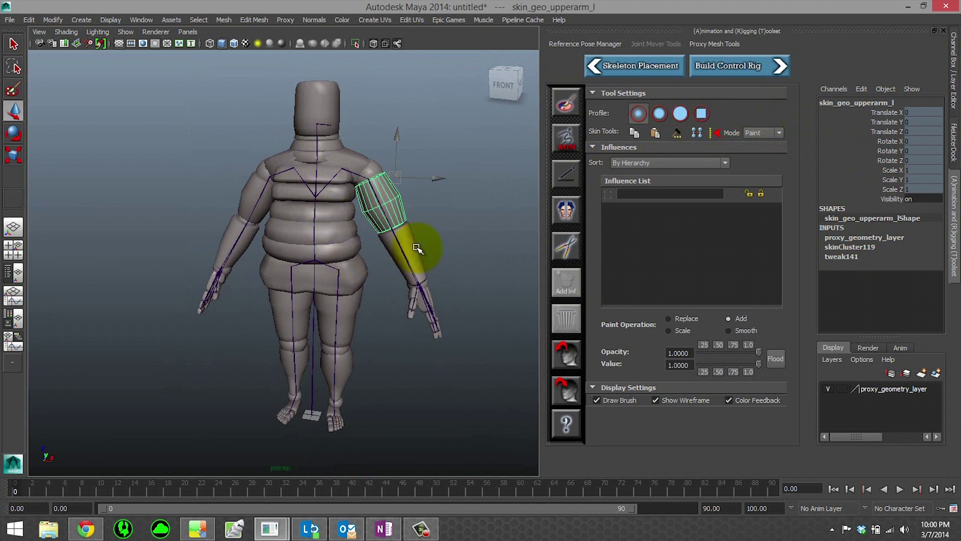
{"action": "left_click", "coordinate": [768, 134]}
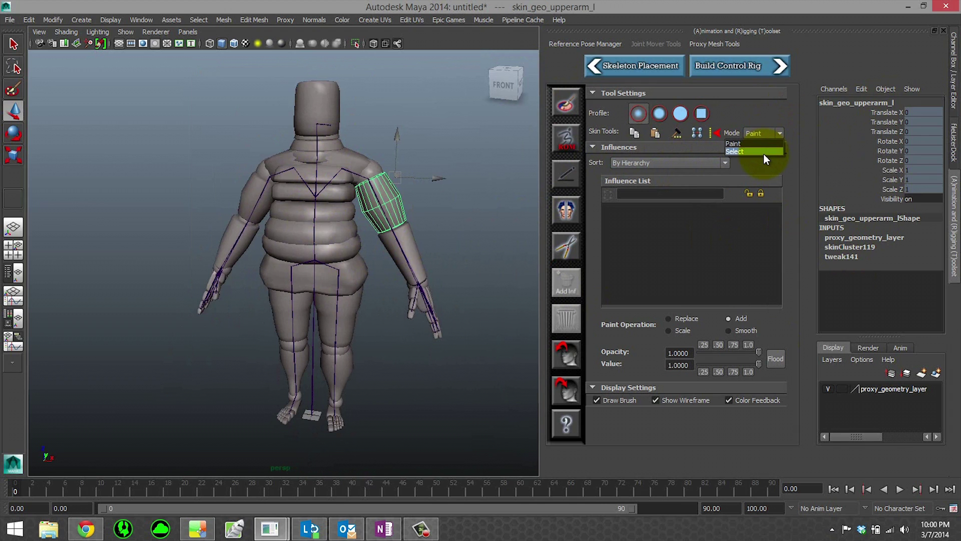
{"action": "left_click", "coordinate": [765, 153]}
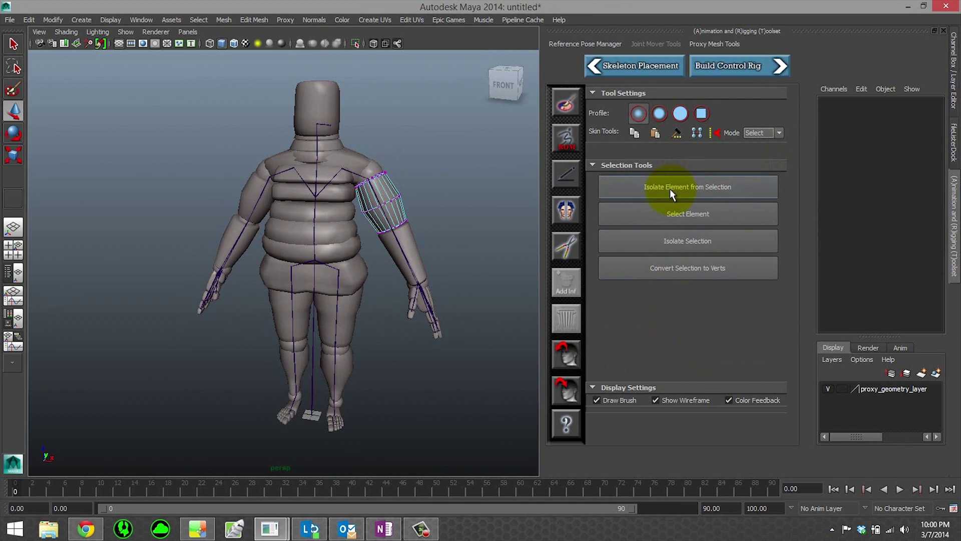
- Pick a component on the left upper arm and extend the selection to the entire element
{"action": "left_click", "coordinate": [678, 215]}
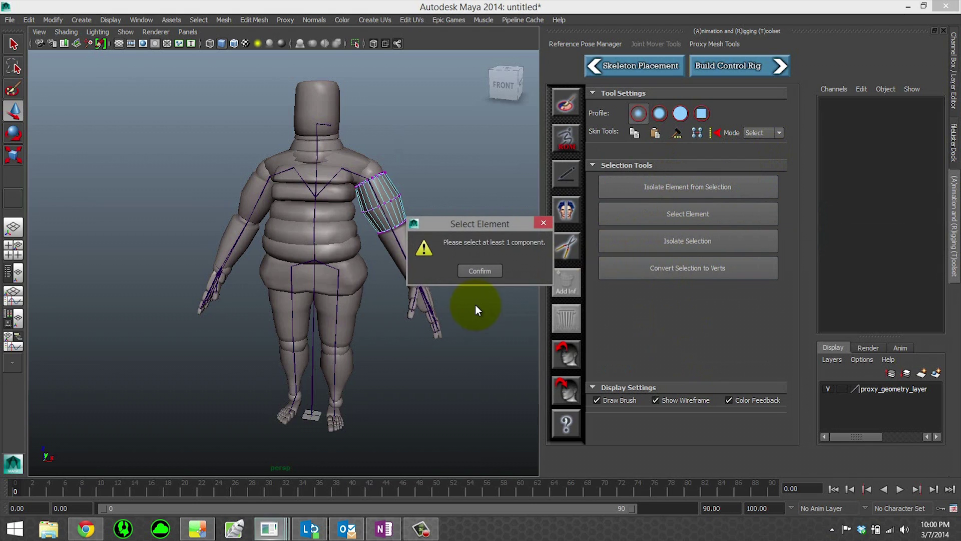
{"action": "left_click", "coordinate": [480, 270]}
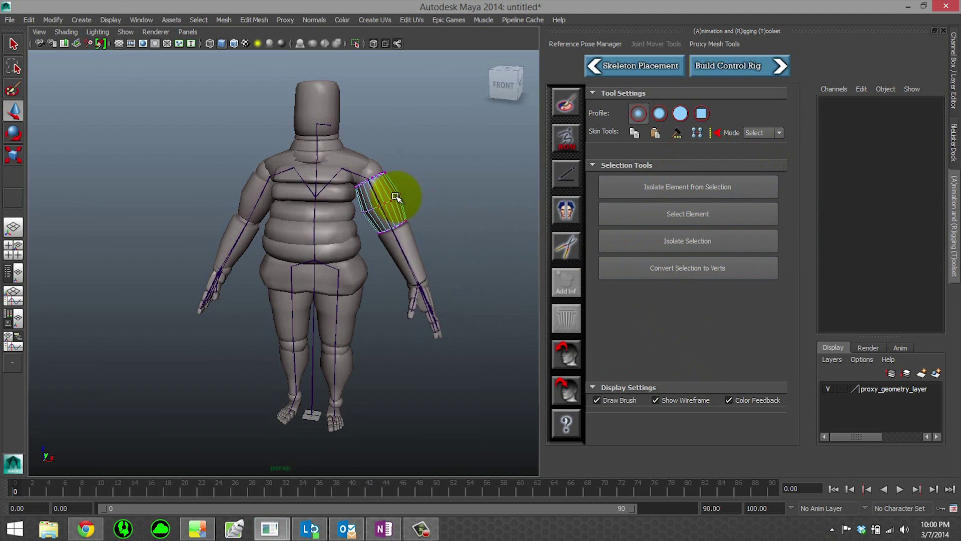
{"action": "left_click", "coordinate": [396, 197]}
{"action": "left_click", "coordinate": [691, 216]}
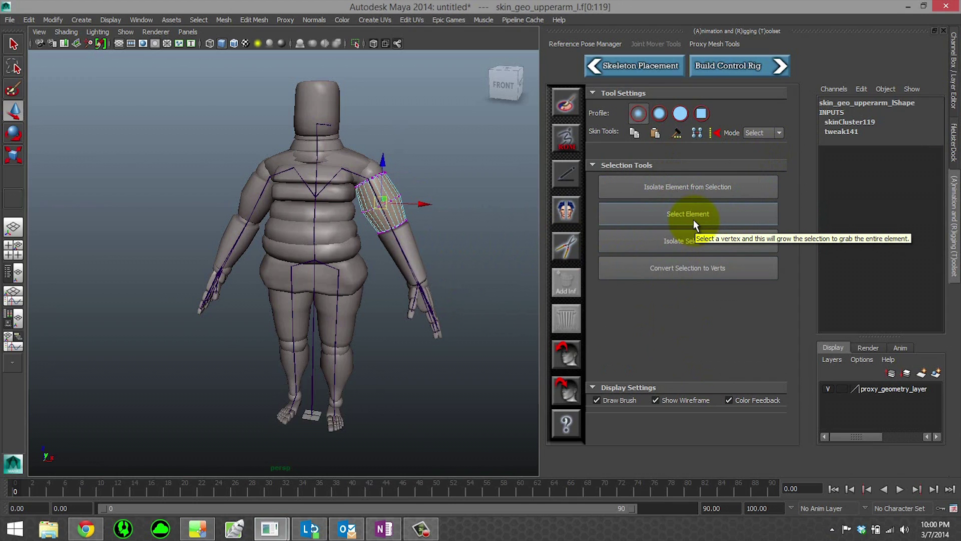
{"action": "left_click", "coordinate": [695, 223]}
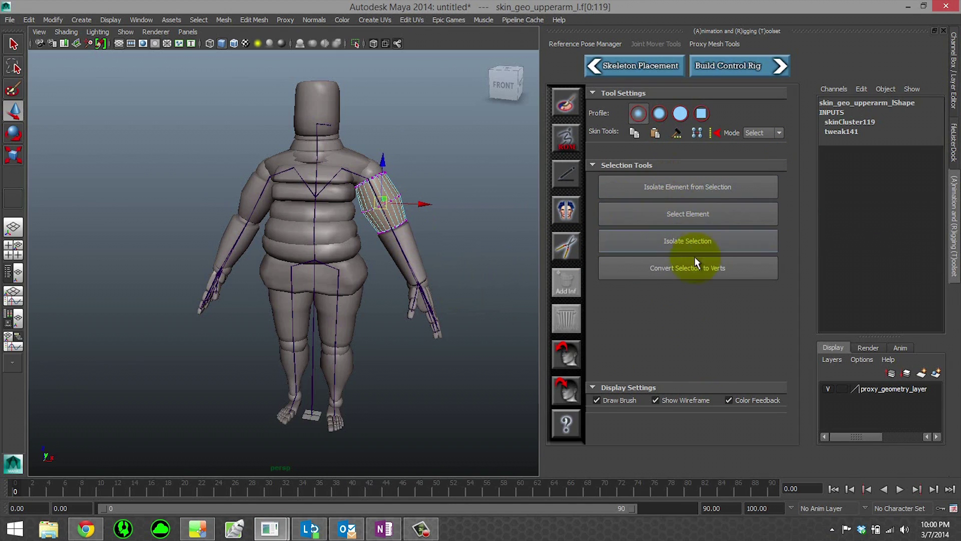
- Test isolating the upper-arm element and the selection, exiting isolation each time, and convert the selected faces to vertices
{"action": "left_click", "coordinate": [709, 190]}
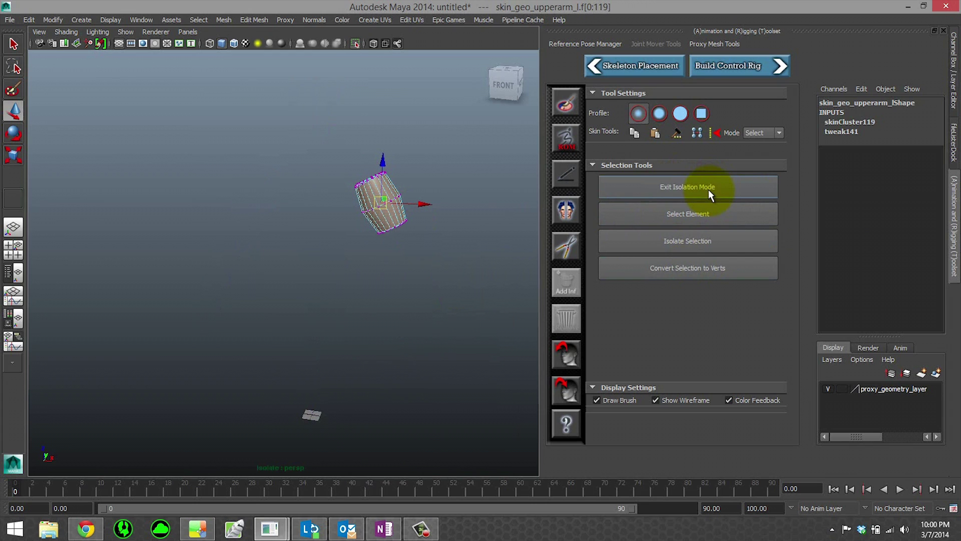
{"action": "left_click", "coordinate": [709, 191]}
{"action": "left_click", "coordinate": [709, 241]}
{"action": "left_click", "coordinate": [708, 242]}
{"action": "left_click", "coordinate": [708, 270]}
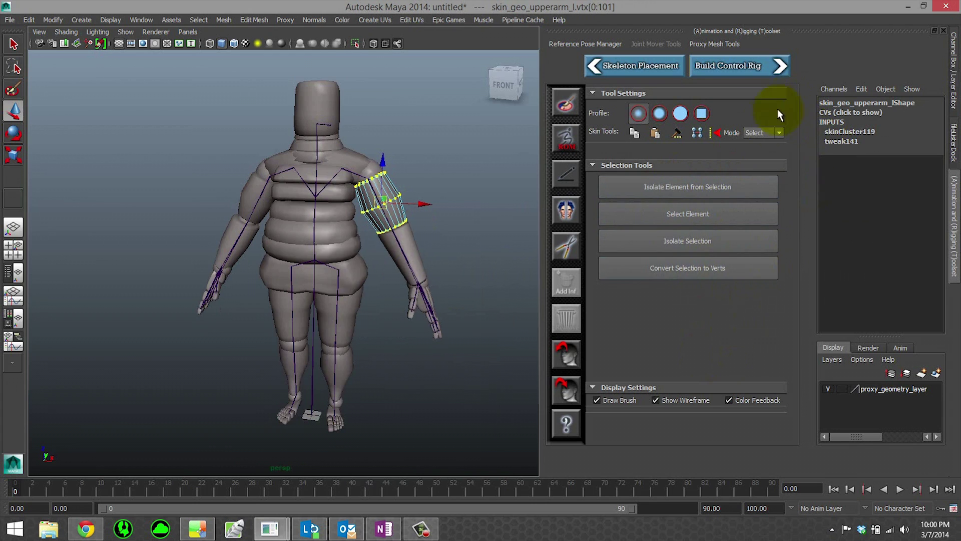
- Set the skin tools mode back to Paint and deselect the upper-arm vertices
{"action": "left_click", "coordinate": [763, 133]}
{"action": "left_click", "coordinate": [762, 140]}
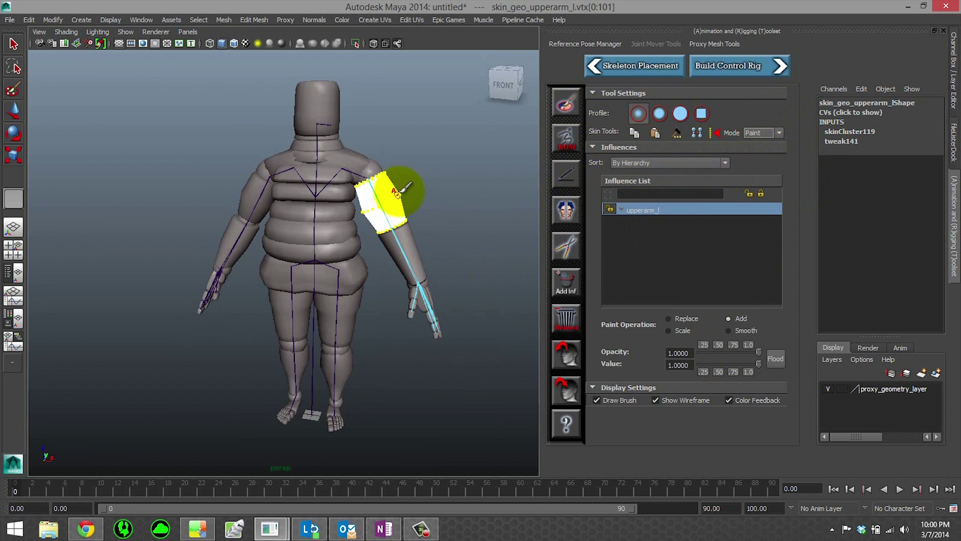
{"action": "left_click_drag", "start_coordinate": [397, 189], "coordinate": [459, 193], "text": "alt"}
{"action": "left_click", "coordinate": [460, 193]}
{"action": "mouse_move", "coordinate": [423, 289]}
{"action": "left_mouse_down", "text": "alt"}
{"action": "mouse_move", "coordinate": [437, 238]}
{"action": "mouse_move", "coordinate": [434, 303]}
{"action": "left_mouse_up", "text": "alt"}
{"action": "mouse_move", "coordinate": [245, 280]}
{"action": "left_mouse_down", "text": "alt"}
{"action": "mouse_move", "coordinate": [233, 275]}
{"action": "mouse_move", "coordinate": [249, 271]}
{"action": "left_mouse_up", "text": "alt"}
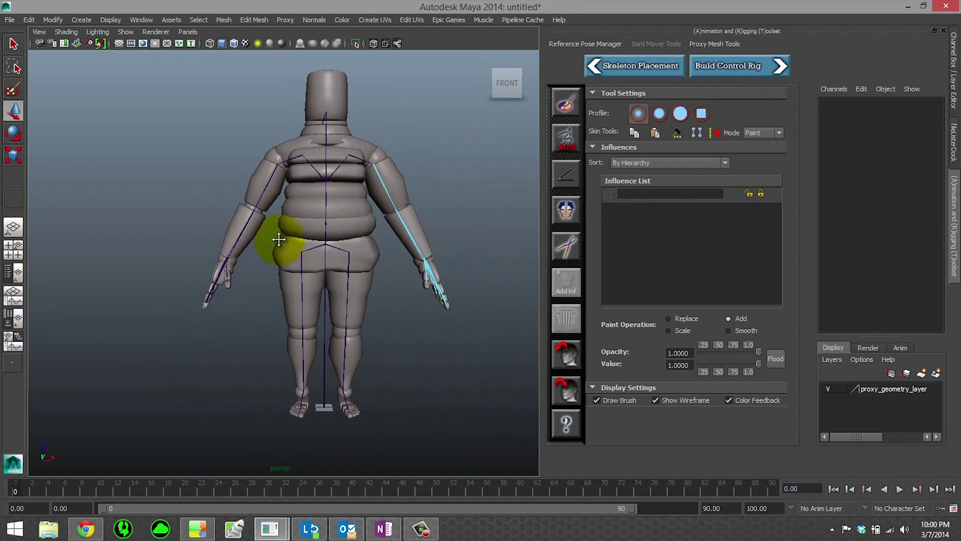
{"action": "middle_click_drag", "start_coordinate": [281, 243], "coordinate": [307, 252], "text": "alt"}
{"action": "left_click_drag", "start_coordinate": [341, 264], "coordinate": [337, 262], "text": "alt"}
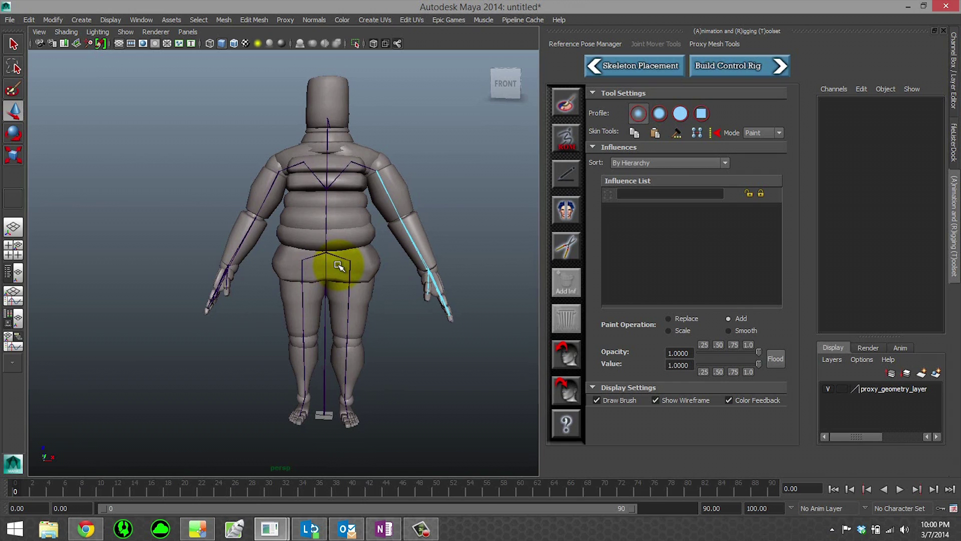